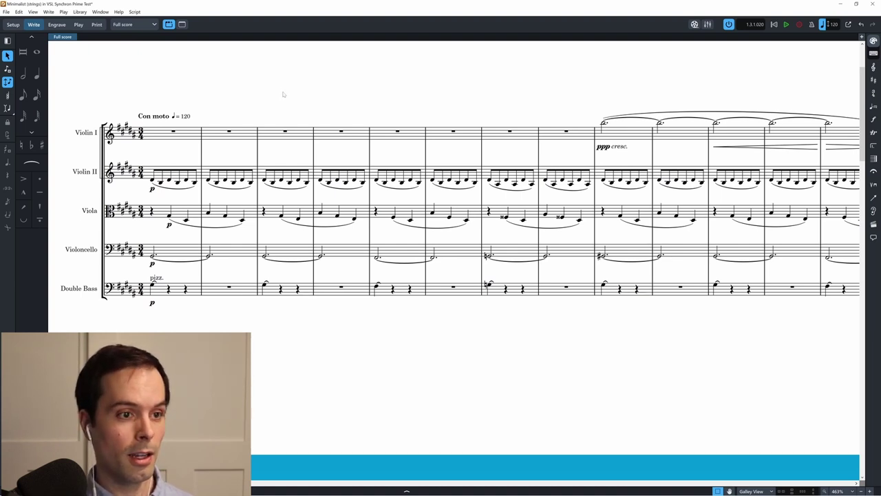
- Bring the opening bars of the Minimalist string score back into view and play from bar 1
{"action": "scroll", "coordinate": [536, 100], "scroll_direction": "right", "scroll_amount": 10}
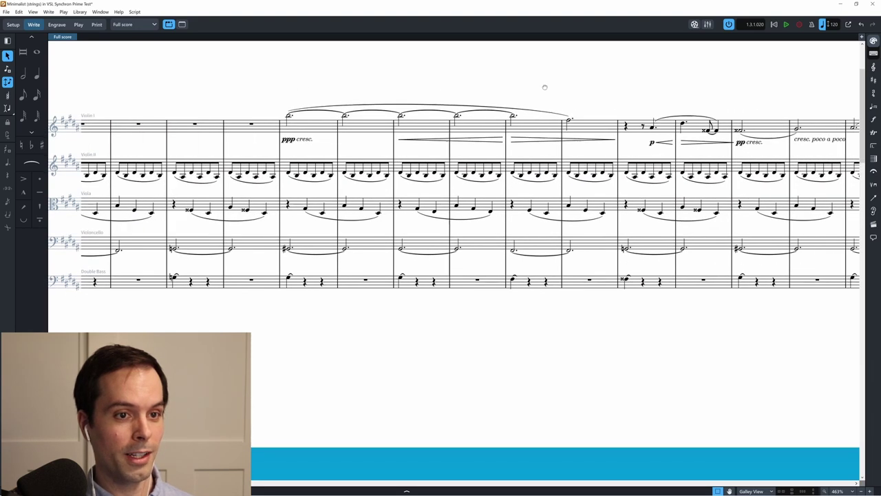
{"action": "scroll", "coordinate": [323, 88], "scroll_direction": "right", "scroll_amount": 10}
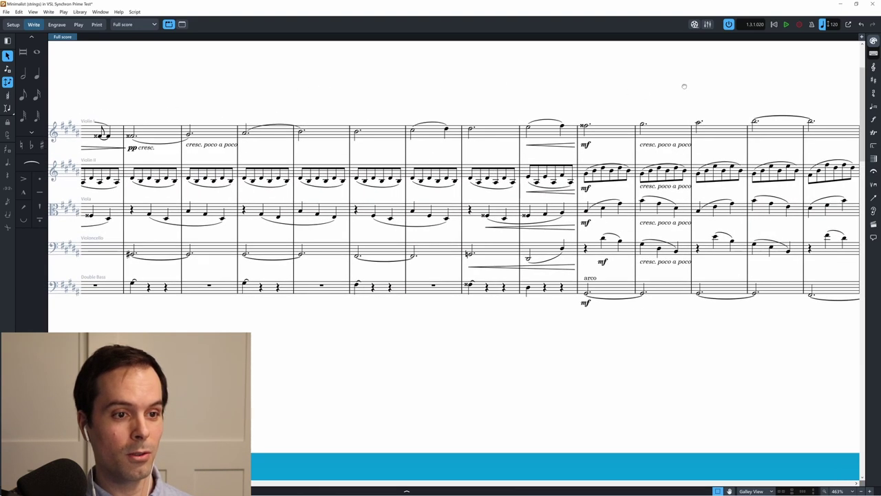
{"action": "scroll", "coordinate": [434, 86], "scroll_direction": "right", "scroll_amount": 10}
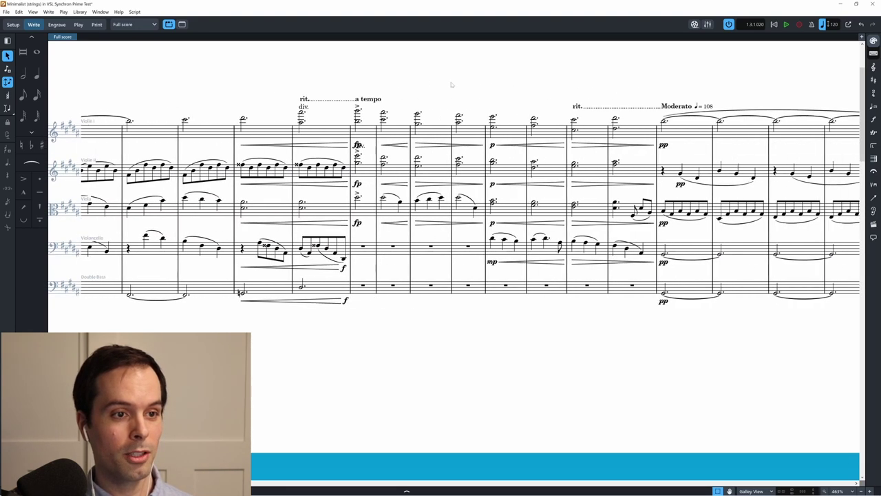
{"action": "scroll", "coordinate": [507, 81], "scroll_direction": "right", "scroll_amount": 5}
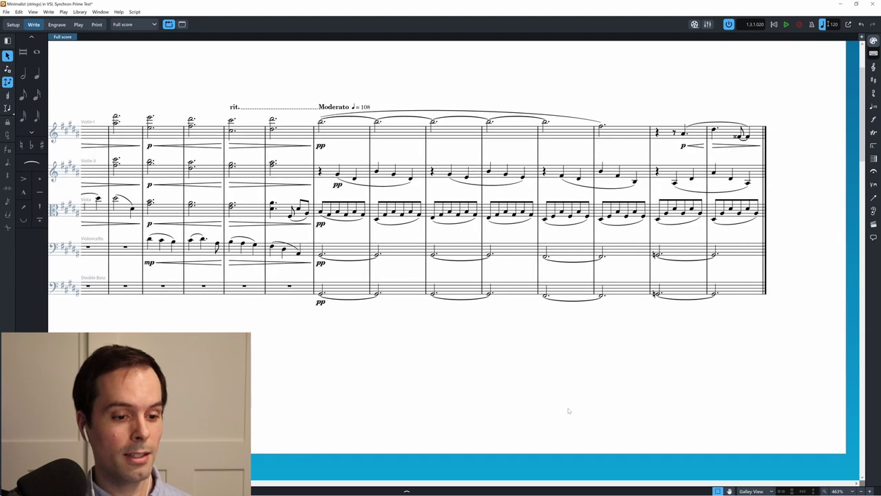
{"action": "scroll", "coordinate": [455, 206], "scroll_direction": "left", "scroll_amount": 15}
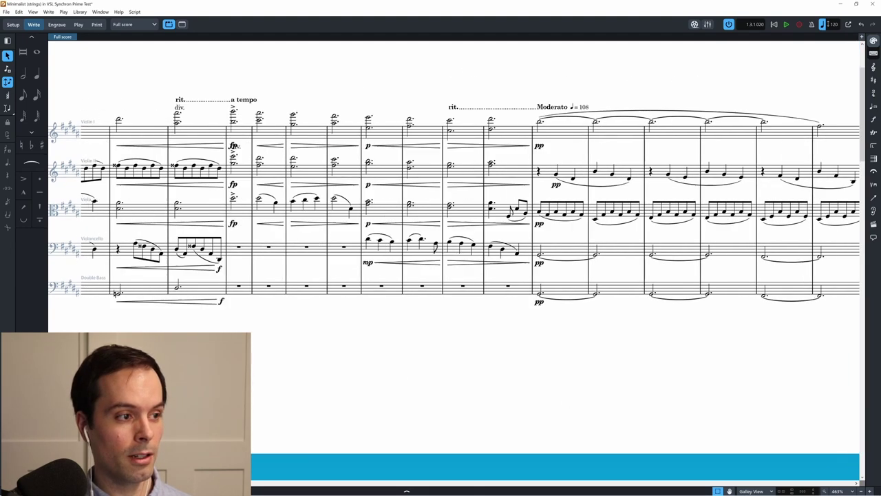
{"action": "scroll", "coordinate": [320, 295], "scroll_direction": "left", "scroll_amount": 10}
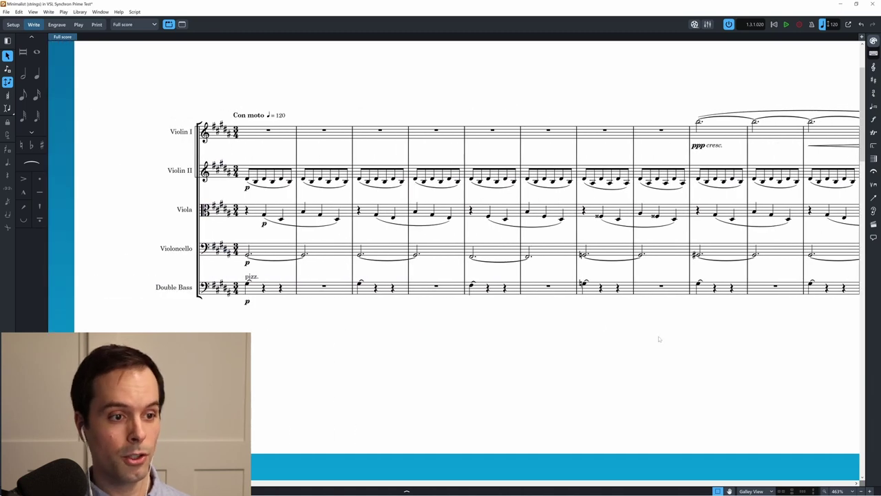
{"action": "left_click_drag", "start_coordinate": [658, 336], "coordinate": [609, 341]}
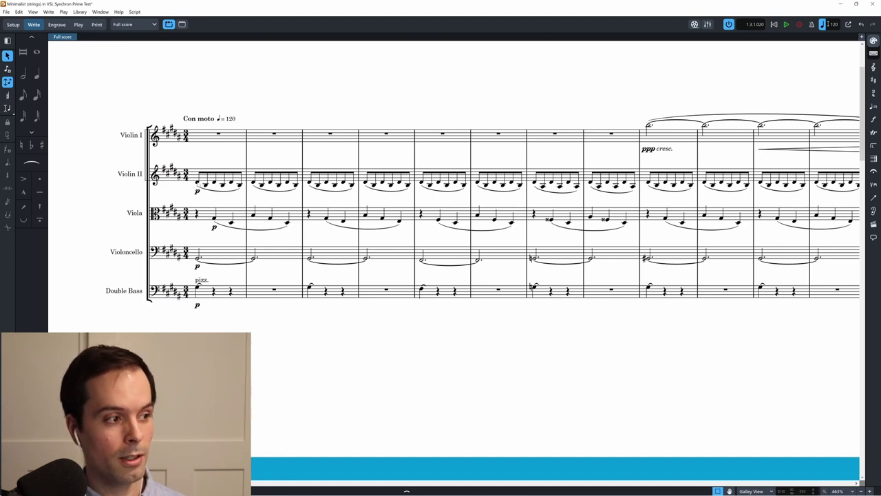
{"action": "key", "text": "6"}
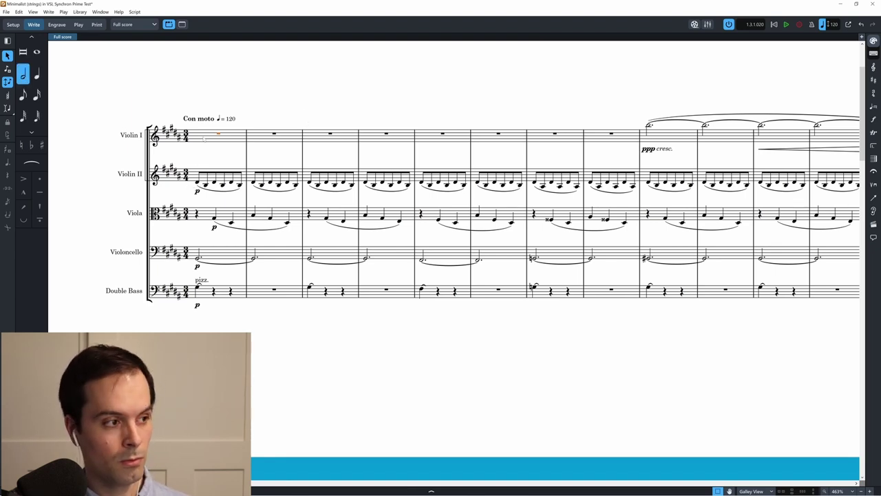
{"action": "key", "text": "space"}
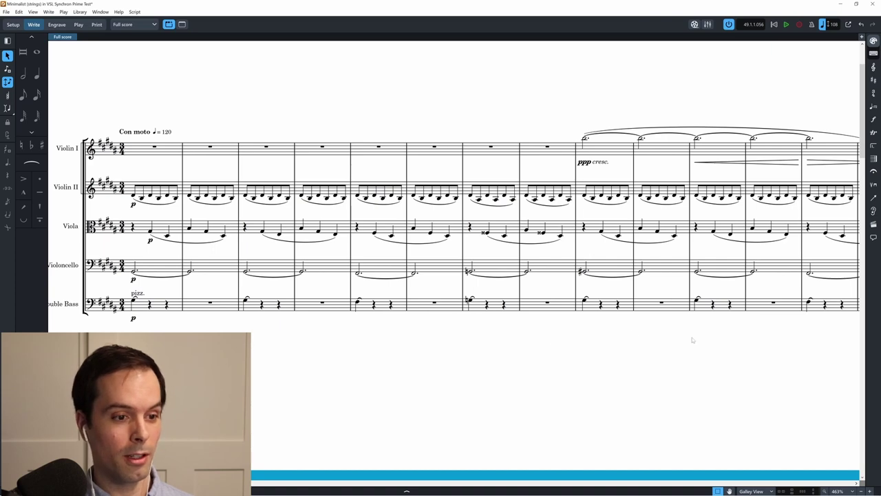
- Scroll through the score, then select and deselect the bars marked a tempo
{"action": "scroll", "coordinate": [749, 358], "scroll_direction": "right", "scroll_amount": 5}
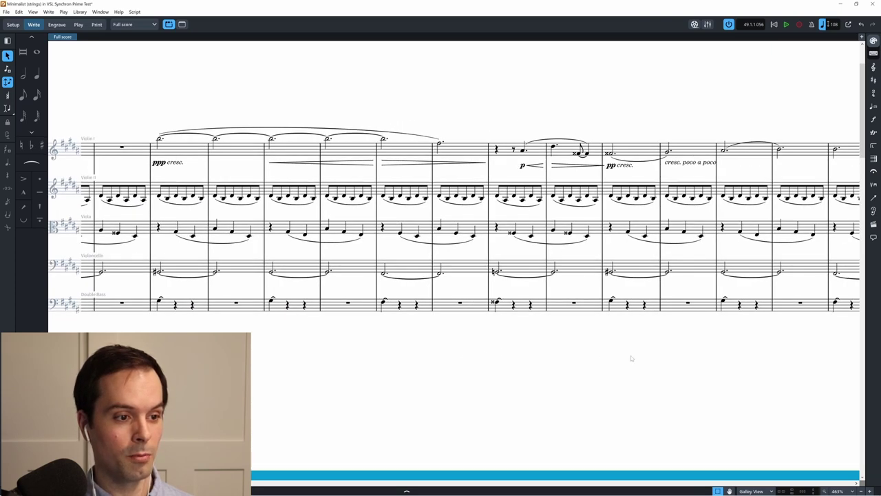
{"action": "scroll", "coordinate": [646, 358], "scroll_direction": "right", "scroll_amount": 8}
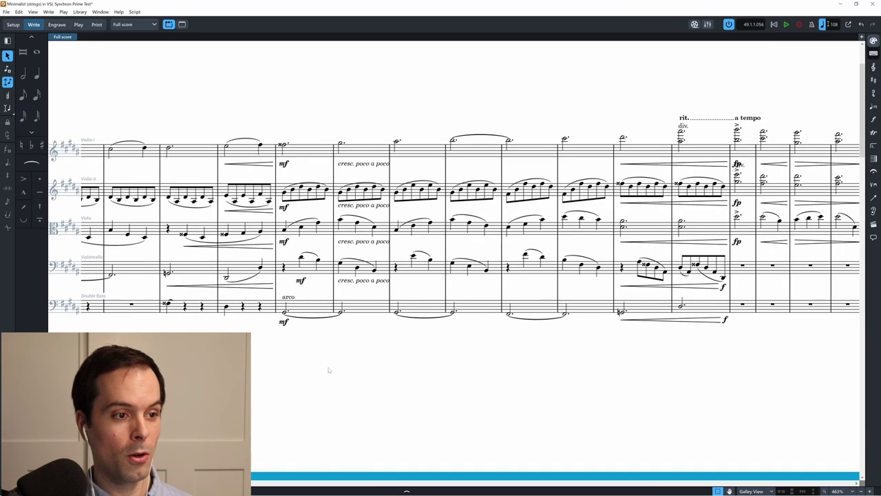
{"action": "scroll", "coordinate": [419, 368], "scroll_direction": "right", "scroll_amount": 3}
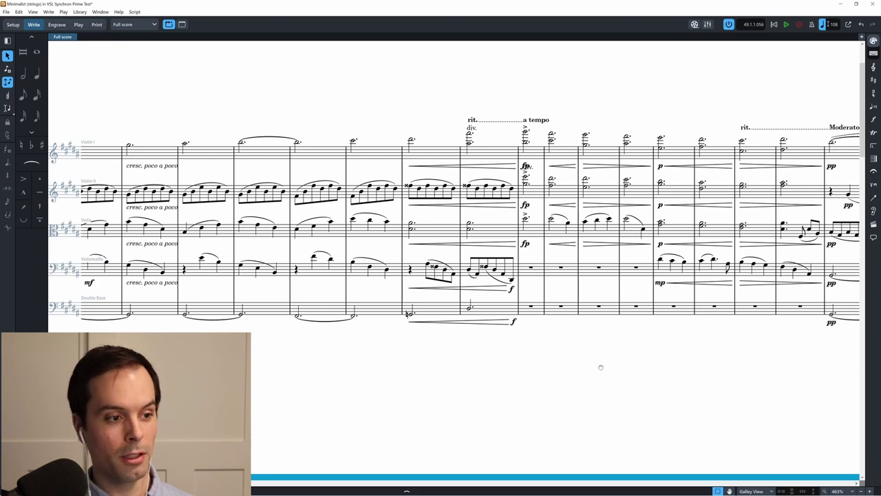
{"action": "scroll", "coordinate": [598, 367], "scroll_direction": "right", "scroll_amount": 2}
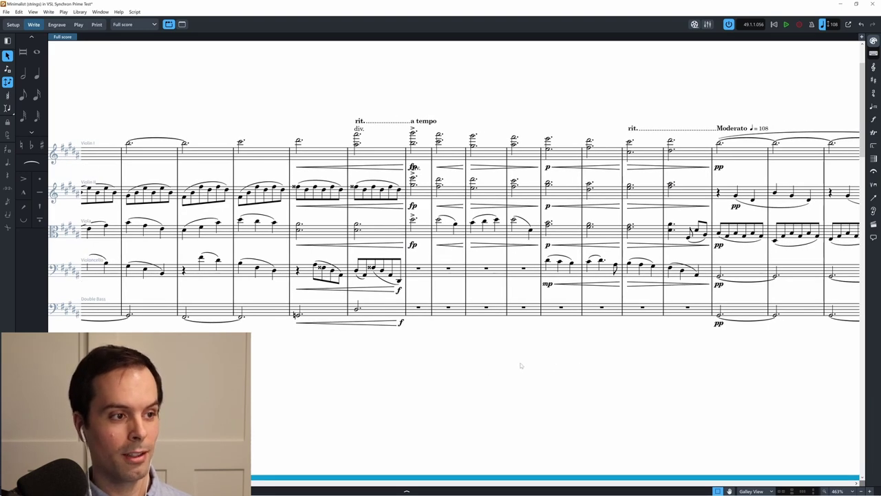
{"action": "left_click_drag", "start_coordinate": [402, 100], "coordinate": [711, 294]}
{"action": "key", "text": "Escape"}
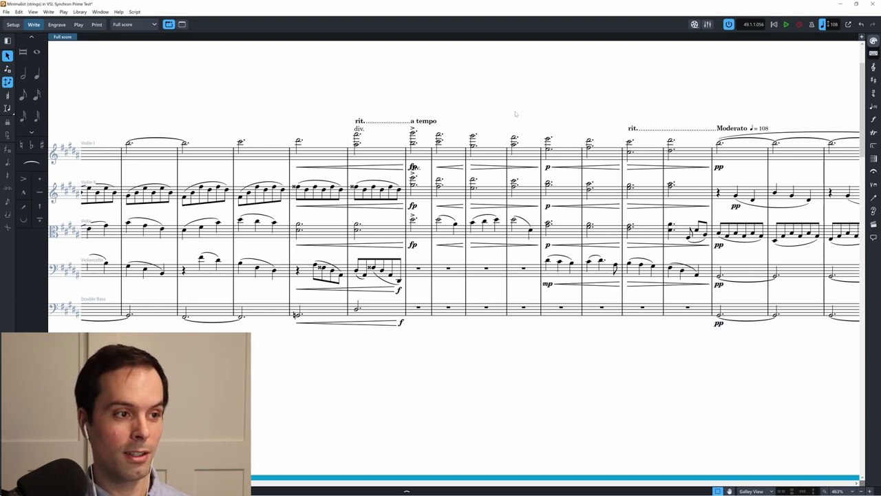
- Dismiss the context menu and move on to the Moderato section and final barline
{"action": "right_click", "coordinate": [515, 114]}
{"action": "left_click", "coordinate": [505, 107]}
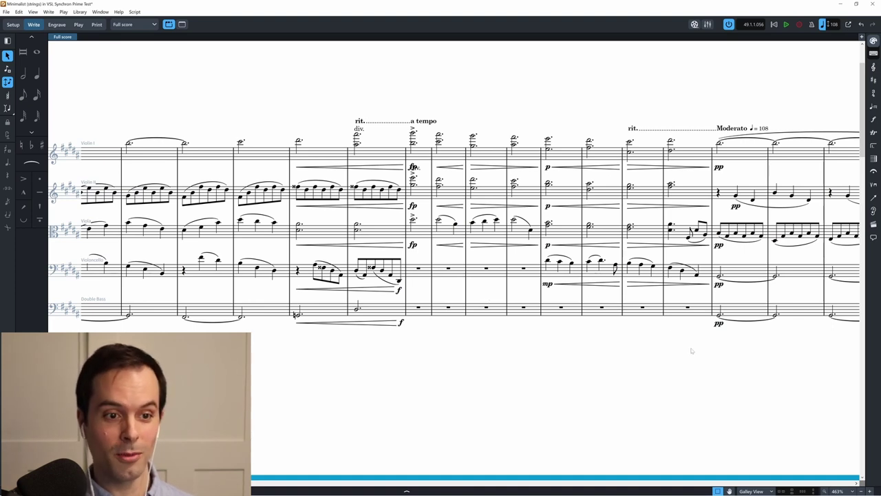
{"action": "left_click_drag", "start_coordinate": [692, 350], "coordinate": [403, 350]}
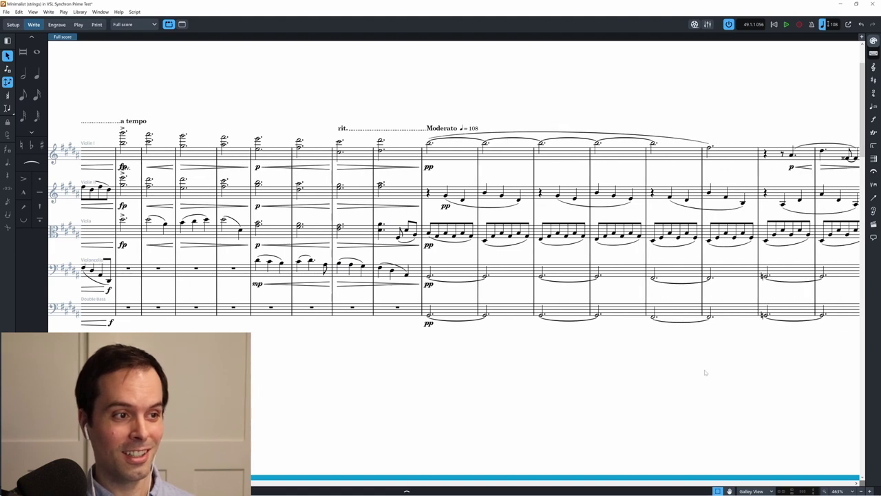
{"action": "left_click_drag", "start_coordinate": [732, 364], "coordinate": [544, 368]}
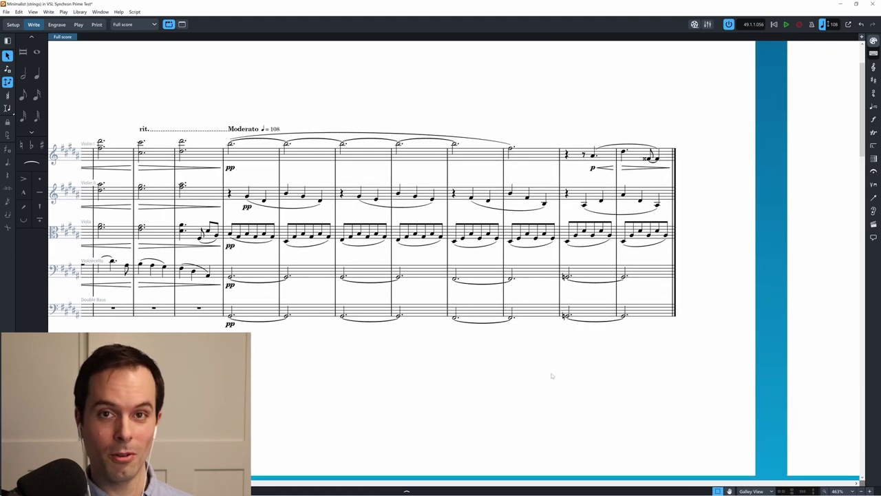
- Return to the Andante opening of the Pizzicato piece and select the first Violin I note
{"action": "key", "text": "Home"}
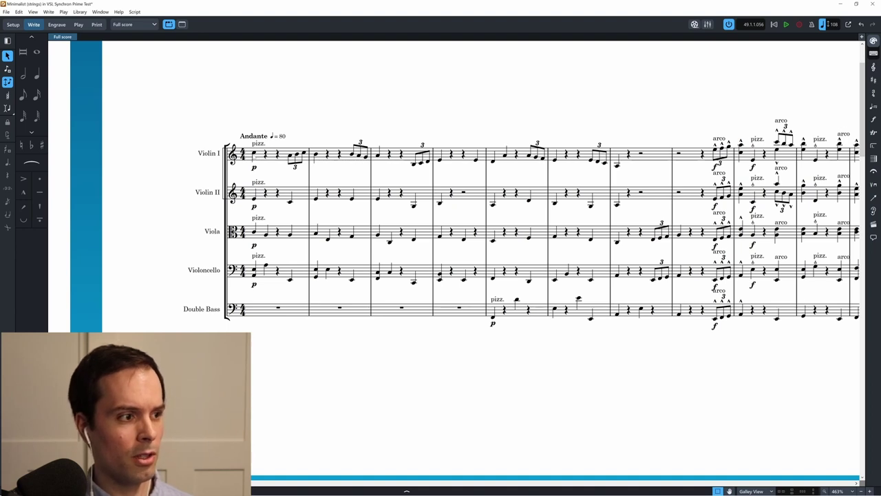
{"action": "key", "text": "Right"}
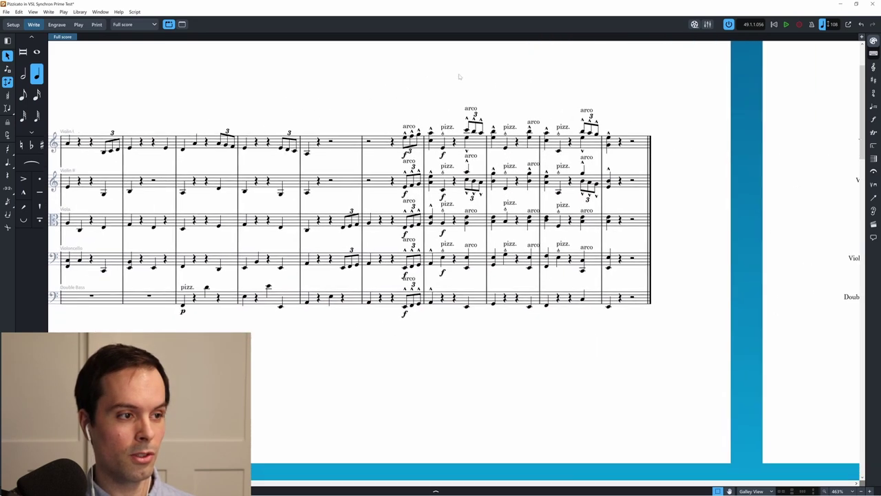
{"action": "left_click_drag", "start_coordinate": [380, 93], "coordinate": [626, 344]}
{"action": "left_click", "coordinate": [626, 345]}
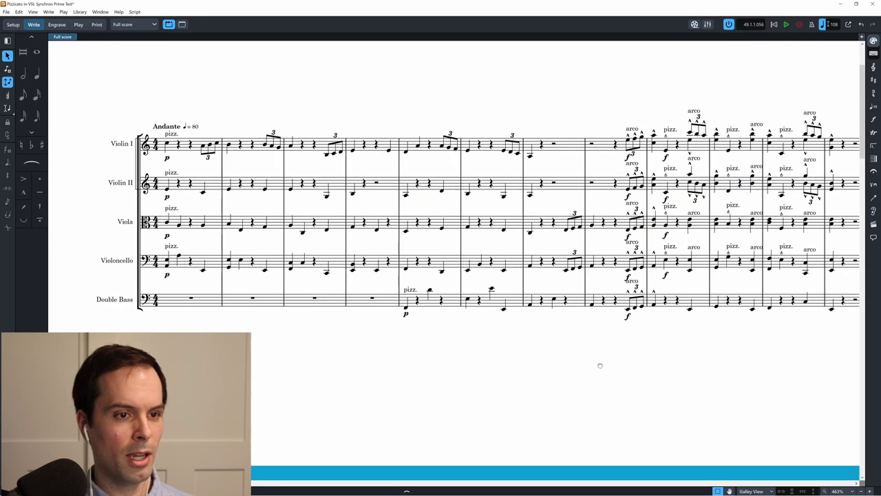
{"action": "key", "text": "Right"}
{"action": "key", "text": "shift+n"}
- Play the pizzicato piece through to the final barline, stop, and clear the selection
{"action": "key", "text": "space"}
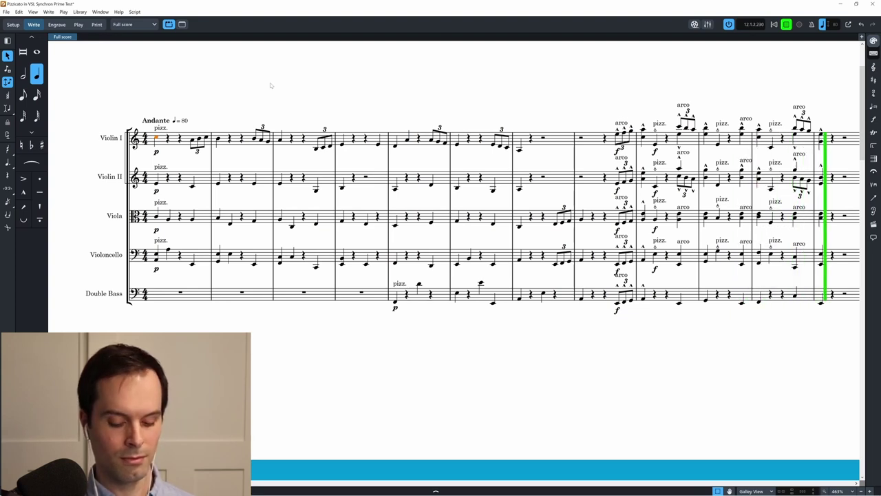
{"action": "key", "text": "space"}
{"action": "left_click", "coordinate": [440, 111]}
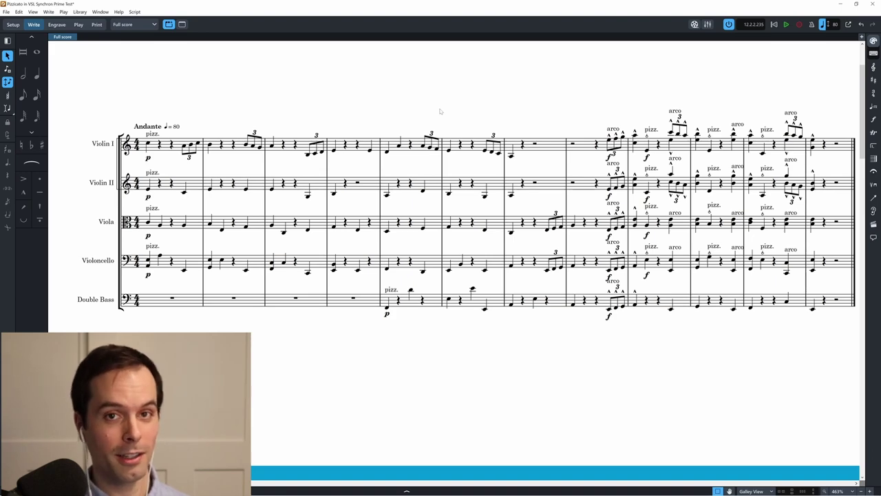
{"action": "scroll", "coordinate": [689, 107], "scroll_direction": "right", "scroll_amount": 1}
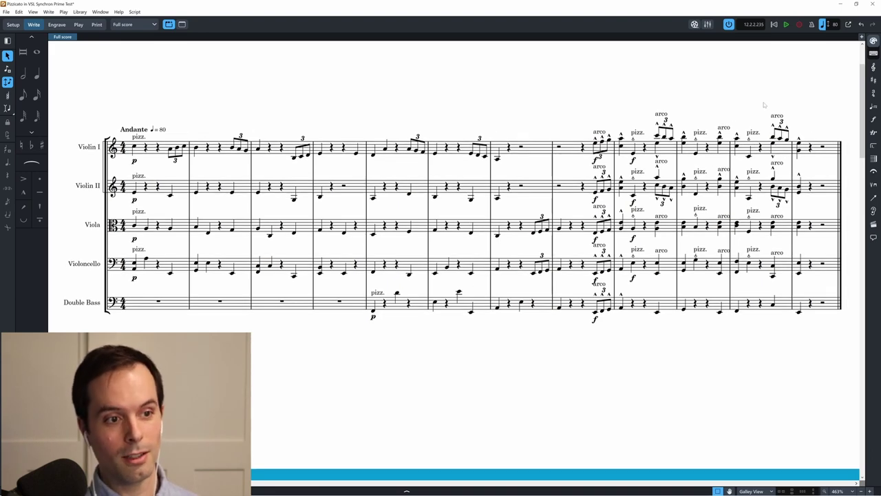
{"action": "scroll", "coordinate": [764, 105], "scroll_direction": "right", "scroll_amount": 10}
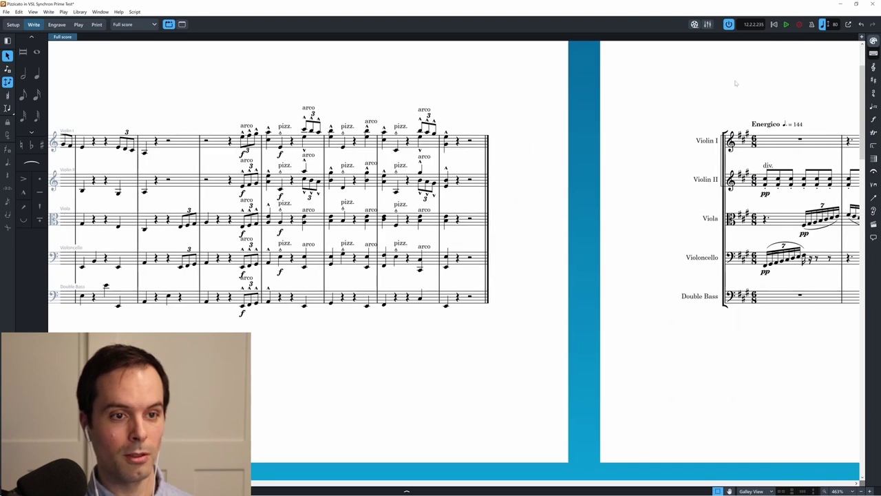
{"action": "scroll", "coordinate": [482, 88], "scroll_direction": "right", "scroll_amount": 3}
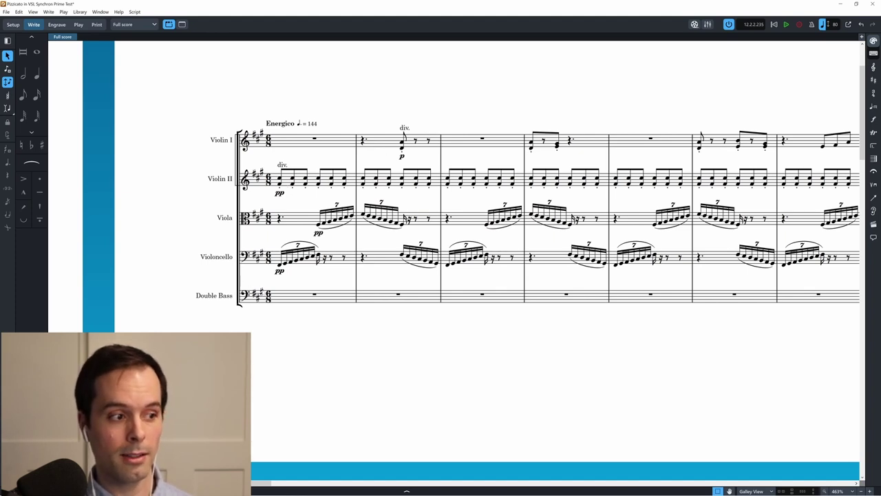
{"action": "scroll", "coordinate": [531, 247], "scroll_direction": "right", "scroll_amount": 5}
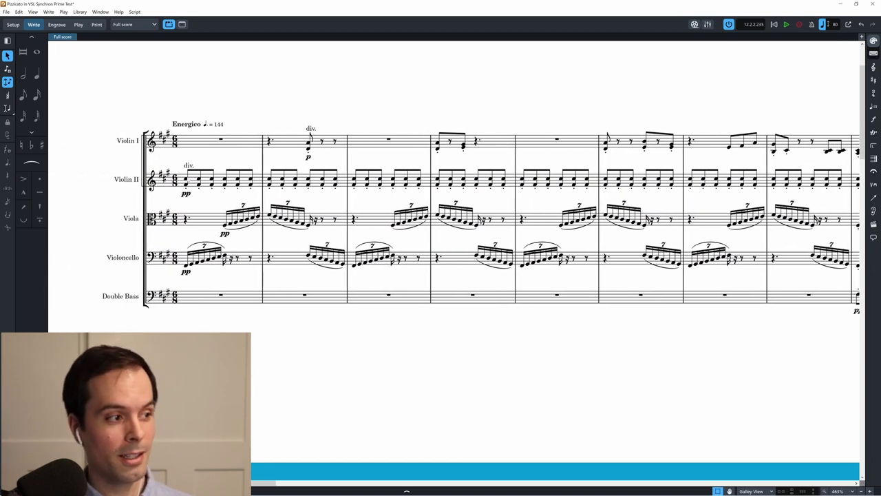
- Select the first Violin II note of the Energico piece and play from there
{"action": "left_click", "coordinate": [186, 178]}
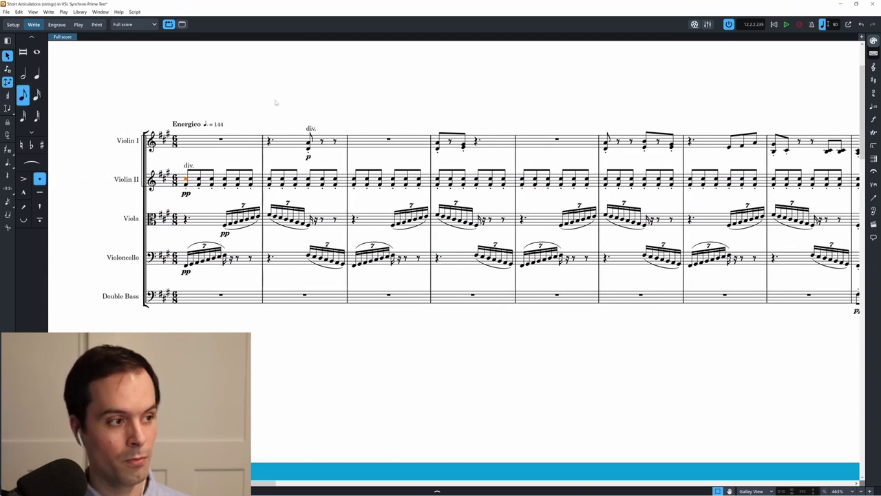
{"action": "key", "text": "space"}
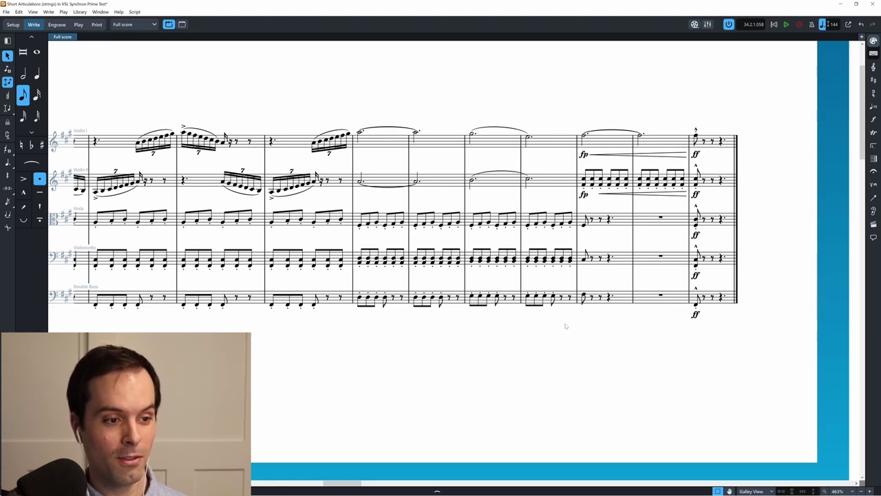
- Scroll left back to the opening Energico bars with divided Violin II eighths
{"action": "scroll", "coordinate": [403, 338], "scroll_direction": "left", "scroll_amount": 5}
{"action": "scroll", "coordinate": [427, 331], "scroll_direction": "left", "scroll_amount": 6}
{"action": "scroll", "coordinate": [602, 346], "scroll_direction": "left", "scroll_amount": 8}
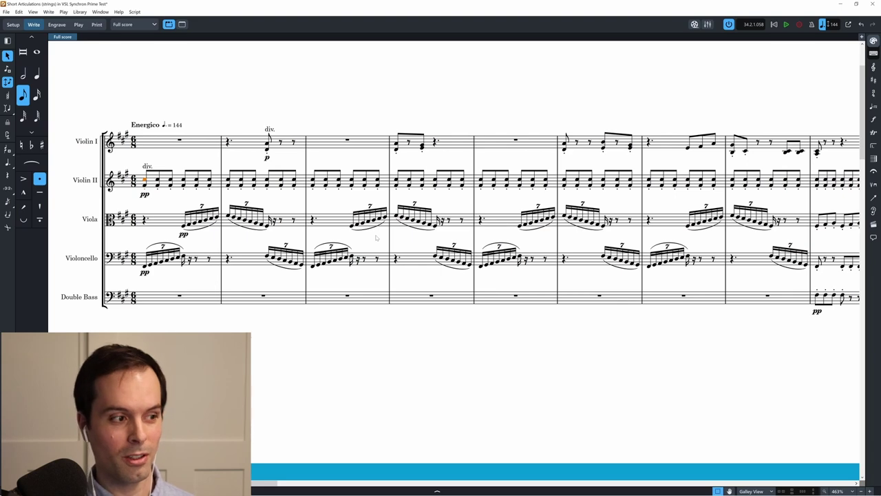
- Scroll through the Brass Chorale's Trionfante ♩=72 opening for horns, trumpets and trombones
{"action": "scroll", "coordinate": [571, 364], "scroll_direction": "right", "scroll_amount": 2}
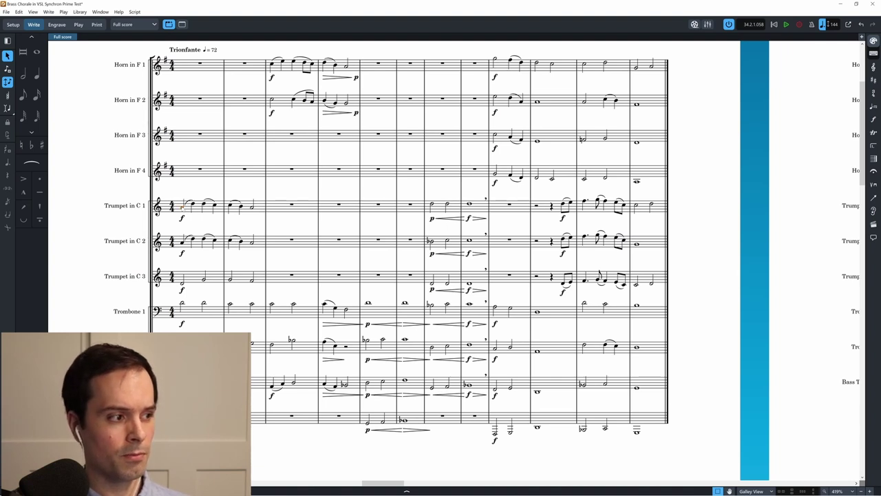
- Play the Brass Chorale to hear trumpets and trombones swell from p to f
{"action": "key", "text": "space"}
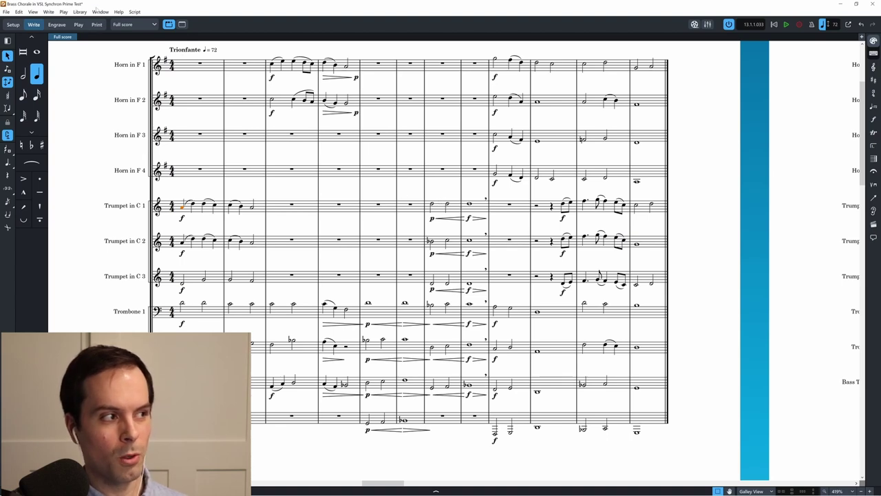
- Open Synchron Player for Prime Trumpet 1 in Play mode, showing its 01 Trumpet 1 - VelXF sus preset
{"action": "left_click", "coordinate": [79, 24]}
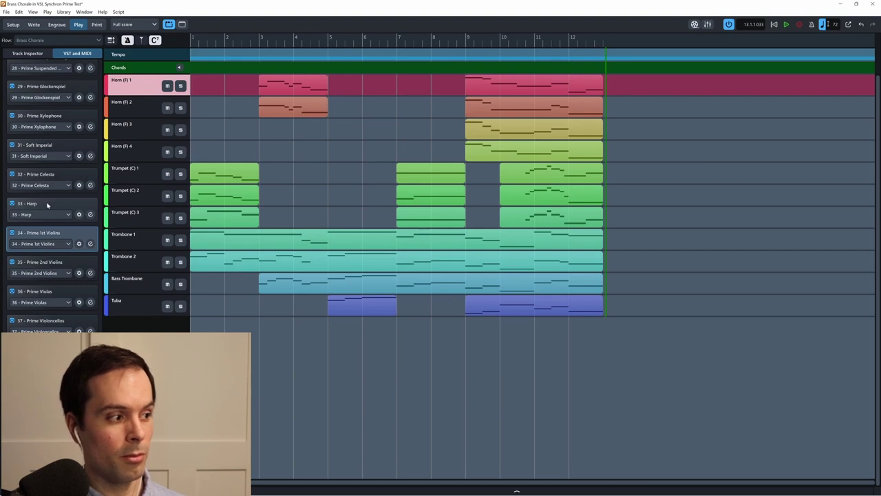
{"action": "scroll", "coordinate": [52, 210], "scroll_direction": "up", "scroll_amount": 8}
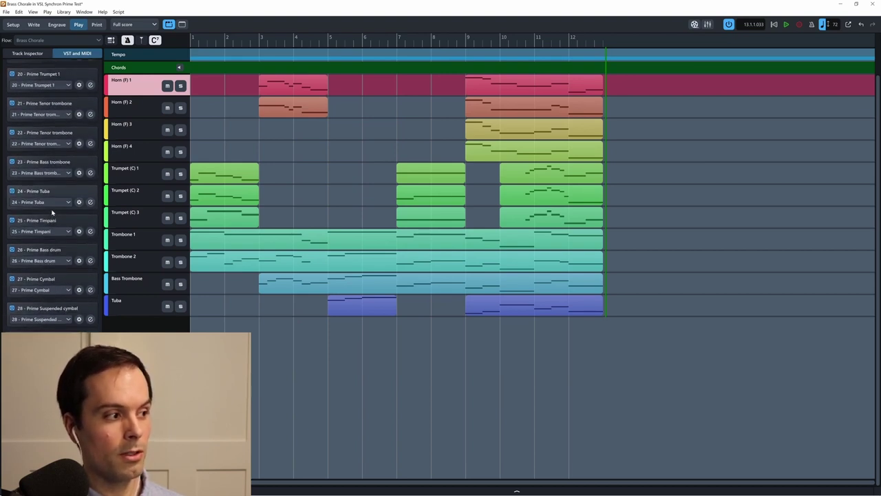
{"action": "scroll", "coordinate": [52, 213], "scroll_direction": "up", "scroll_amount": 5}
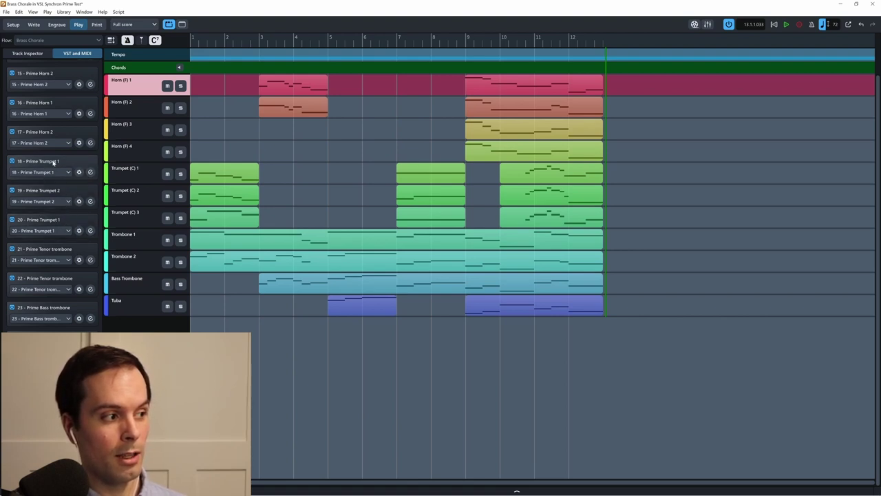
{"action": "left_click", "coordinate": [52, 193]}
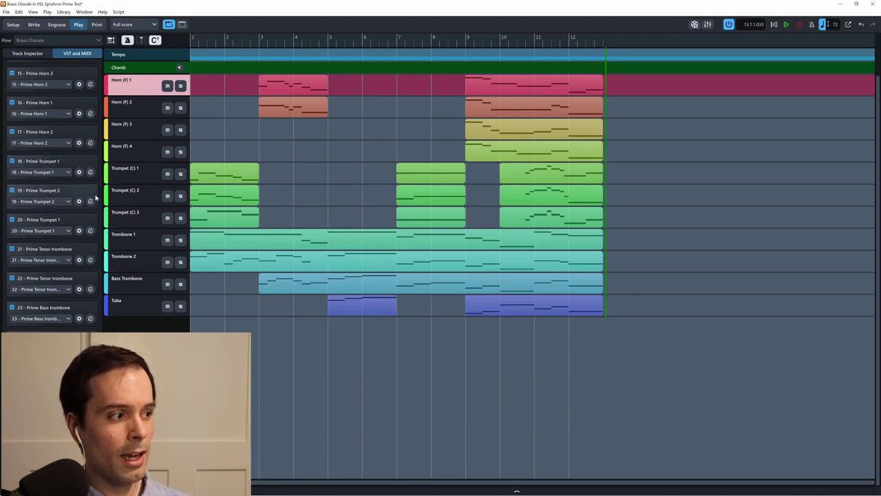
{"action": "left_click", "coordinate": [90, 172]}
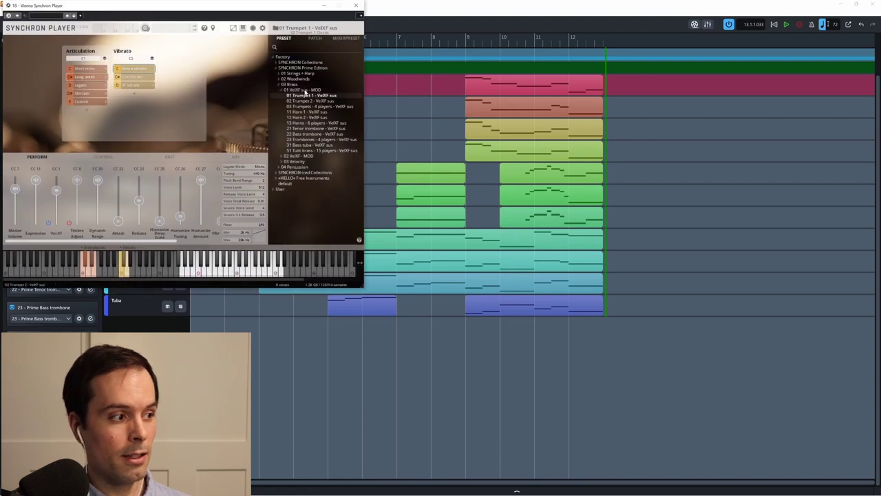
{"action": "left_click_drag", "start_coordinate": [185, 9], "coordinate": [520, 107]}
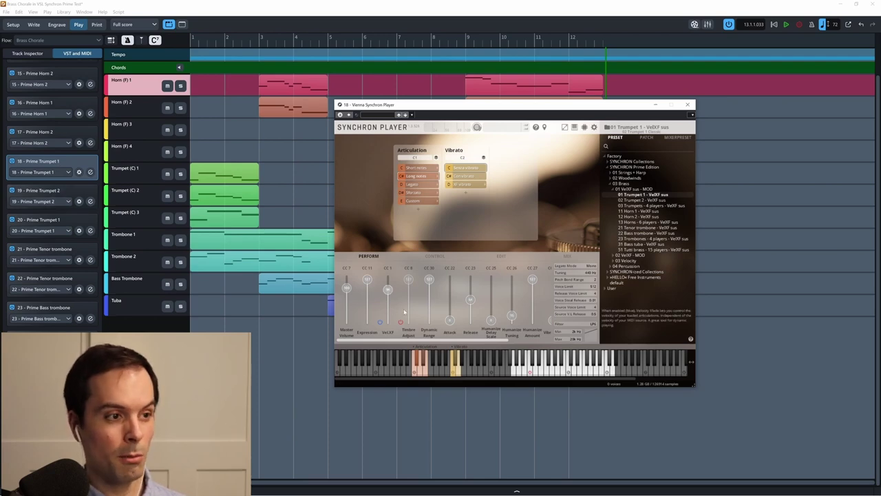
- Return to Write mode, switch to the Romantic Solo Horn and Brass score, and play its Adagio
{"action": "left_click", "coordinate": [33, 24]}
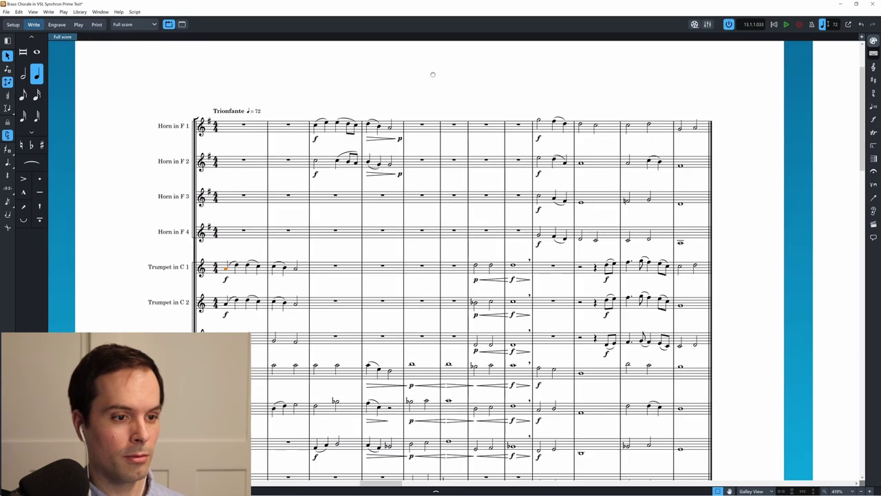
{"action": "scroll", "coordinate": [584, 272], "scroll_direction": "down", "scroll_amount": 1}
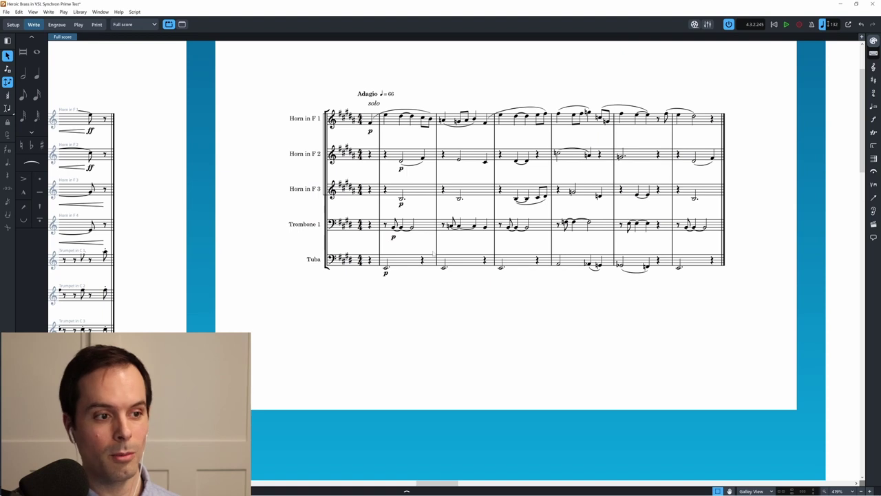
{"action": "key", "text": "alt+Tab"}
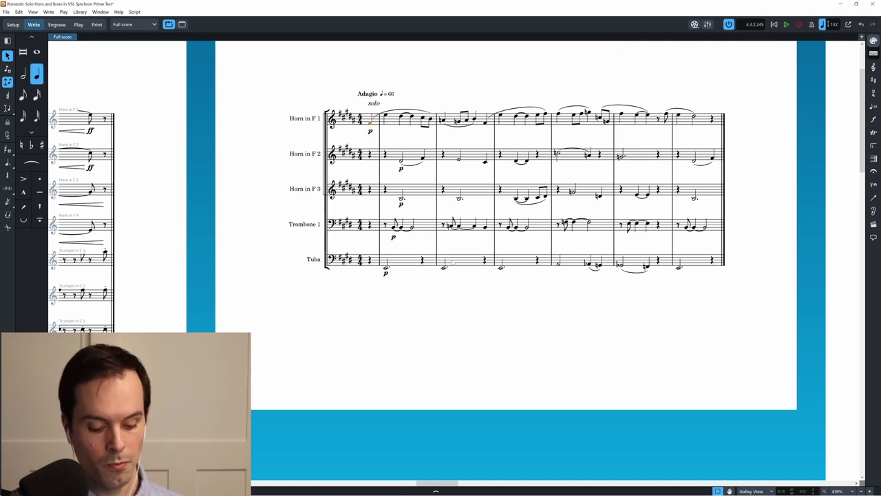
{"action": "key", "text": "space"}
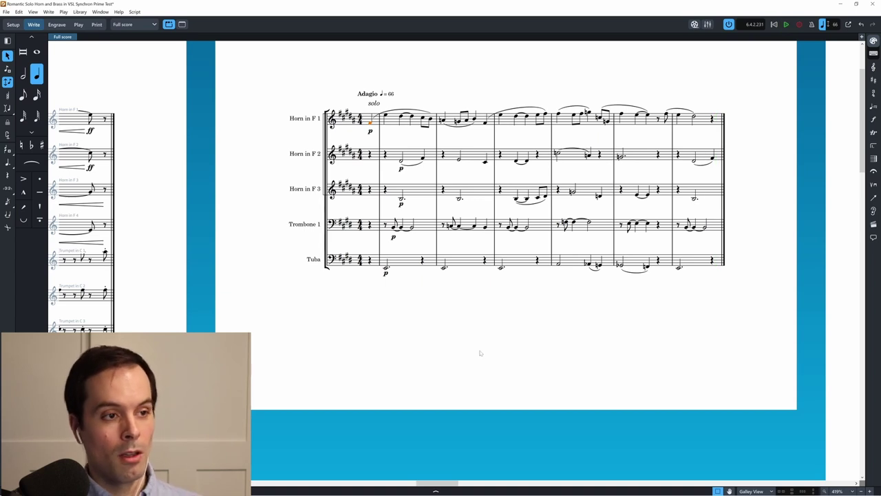
- Select the p dynamic under Horn in F 2, then bring the Con moto ♩.=80 brass flow into view
{"action": "scroll", "coordinate": [531, 328], "scroll_direction": "right", "scroll_amount": 3}
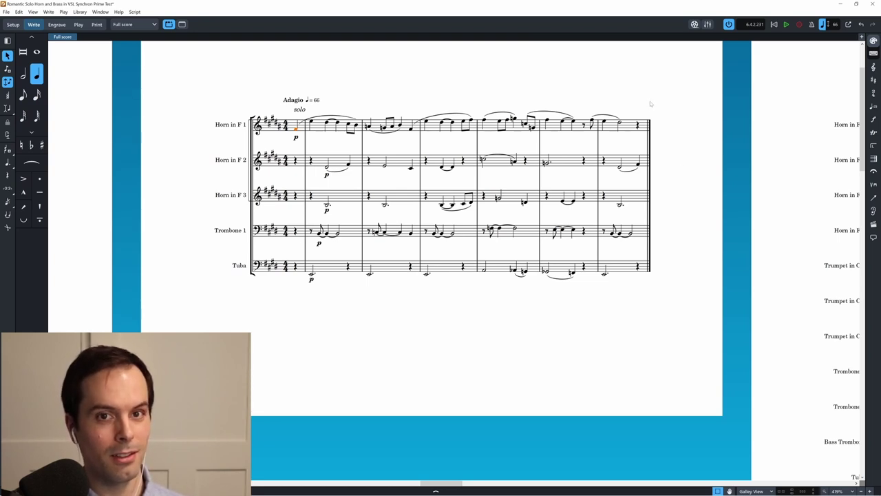
{"action": "left_click_drag", "start_coordinate": [651, 103], "coordinate": [659, 105]}
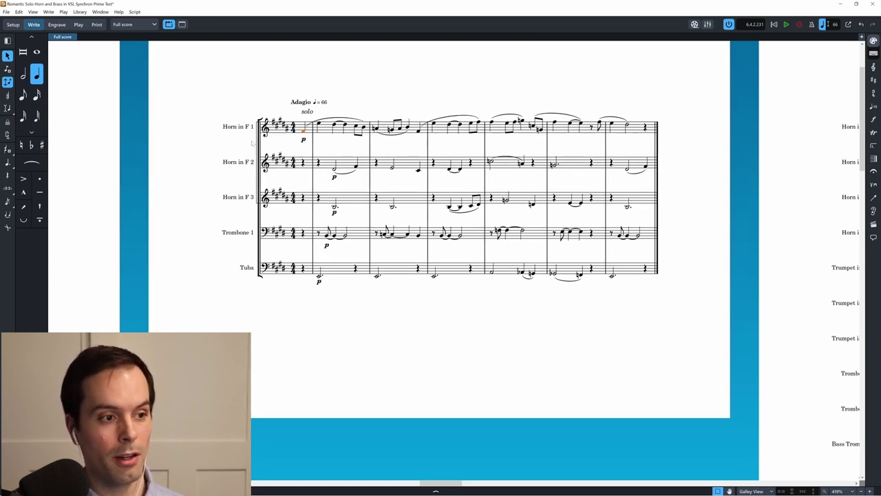
{"action": "scroll", "coordinate": [623, 98], "scroll_direction": "left", "scroll_amount": 2}
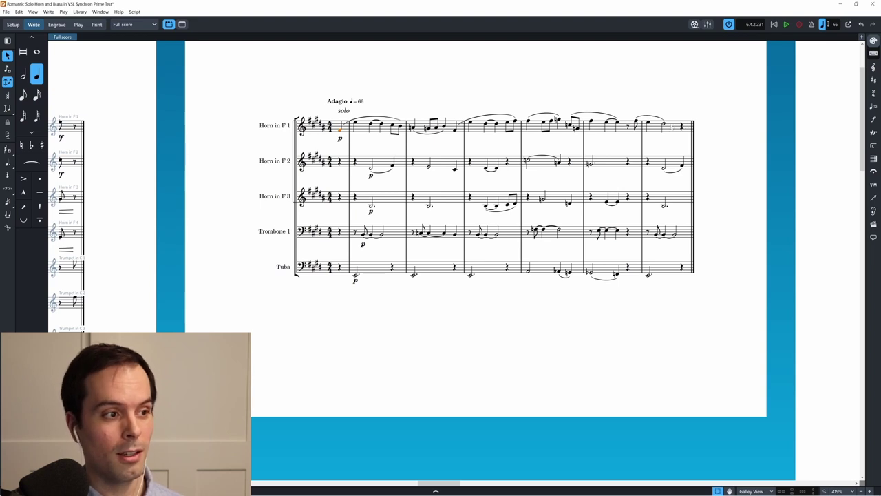
{"action": "left_click", "coordinate": [371, 177]}
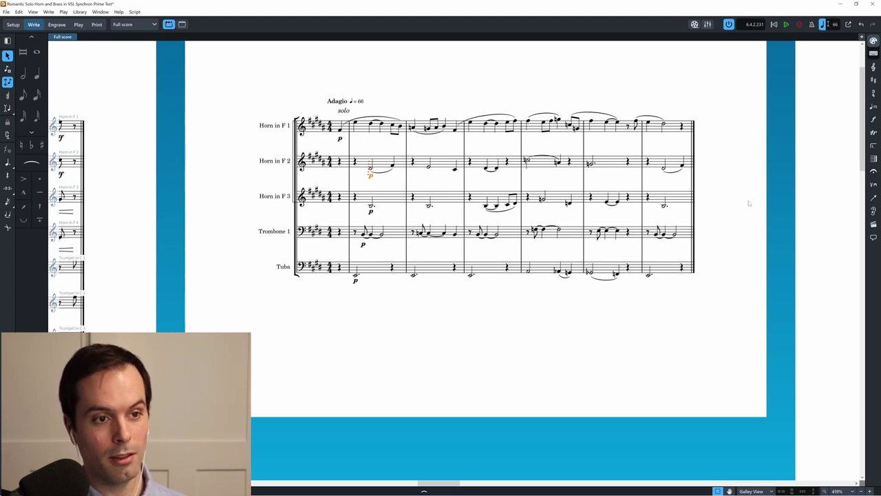
{"action": "scroll", "coordinate": [754, 204], "scroll_direction": "right", "scroll_amount": 1}
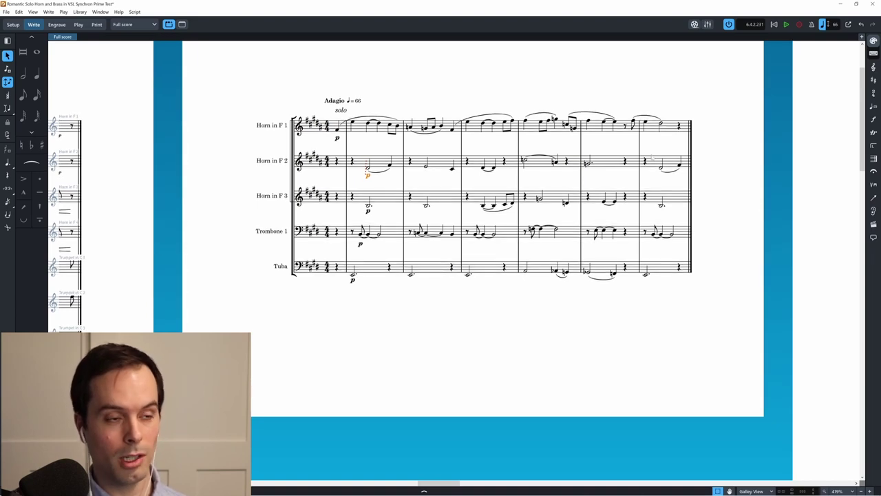
{"action": "scroll", "coordinate": [757, 199], "scroll_direction": "right", "scroll_amount": 10}
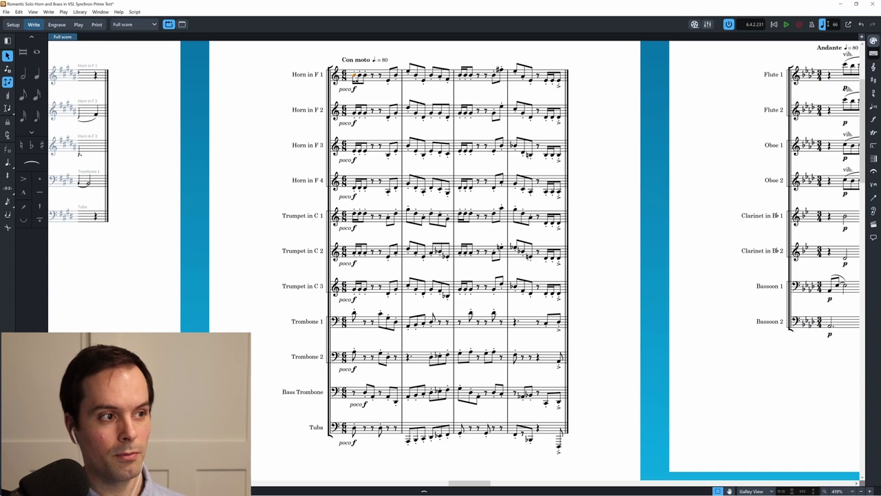
- Play the Con moto brass fanfare from the first Horn in F 1 note to the accented final bar
{"action": "left_click", "coordinate": [355, 75]}
{"action": "key", "text": "space"}
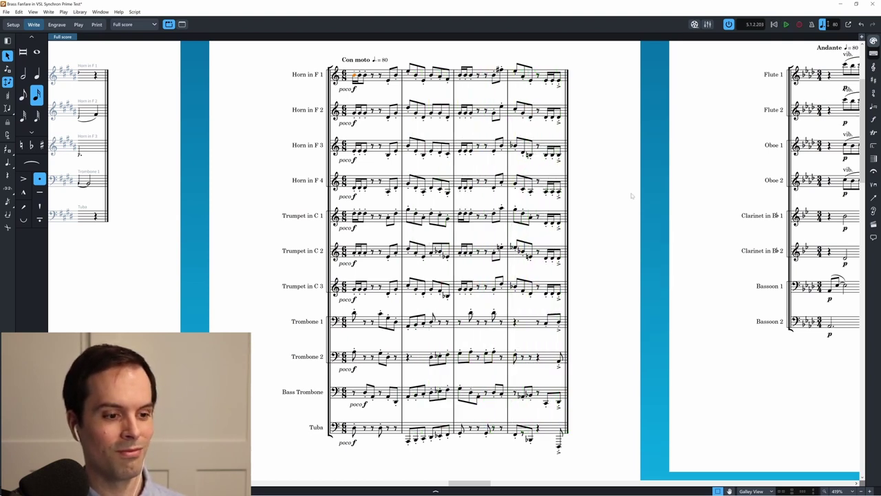
{"action": "key", "text": "6"}
{"action": "key", "text": "["}
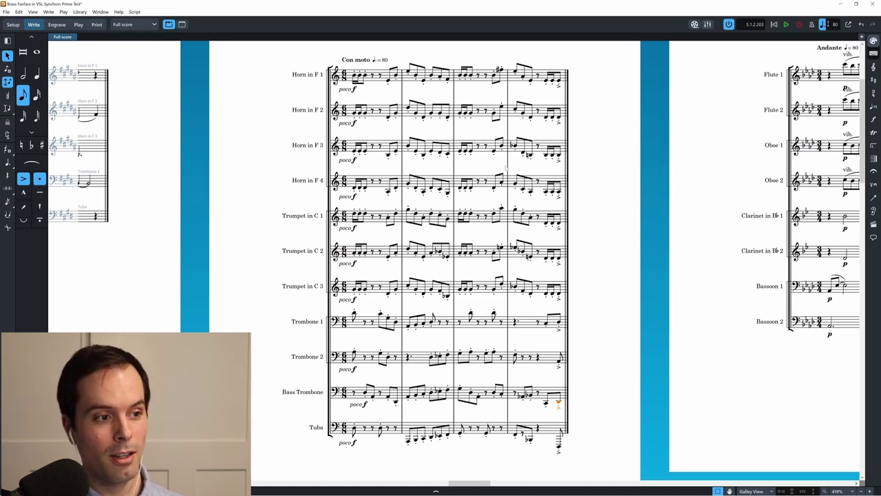
{"action": "scroll", "coordinate": [638, 261], "scroll_direction": "right", "scroll_amount": 2}
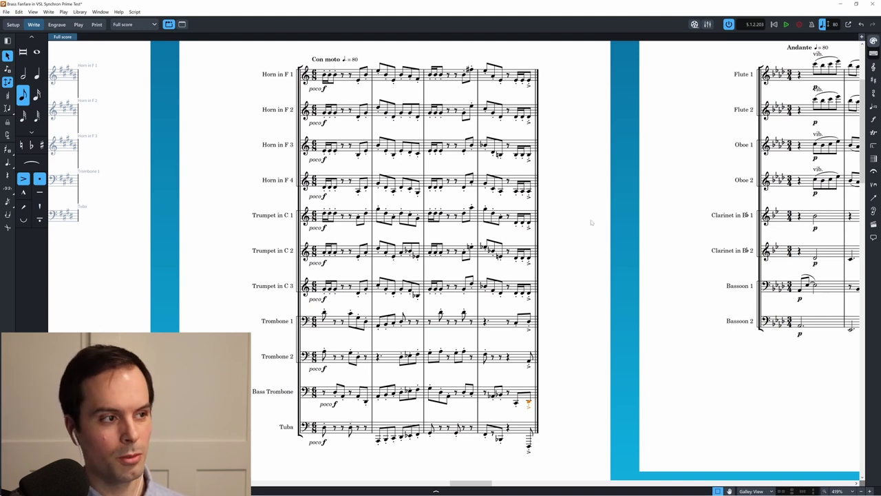
- Select bars 1–4, narrow to Flute 1's opening rest, and play Lyrical Woodwinds from there
{"action": "scroll", "coordinate": [673, 267], "scroll_direction": "right", "scroll_amount": 10}
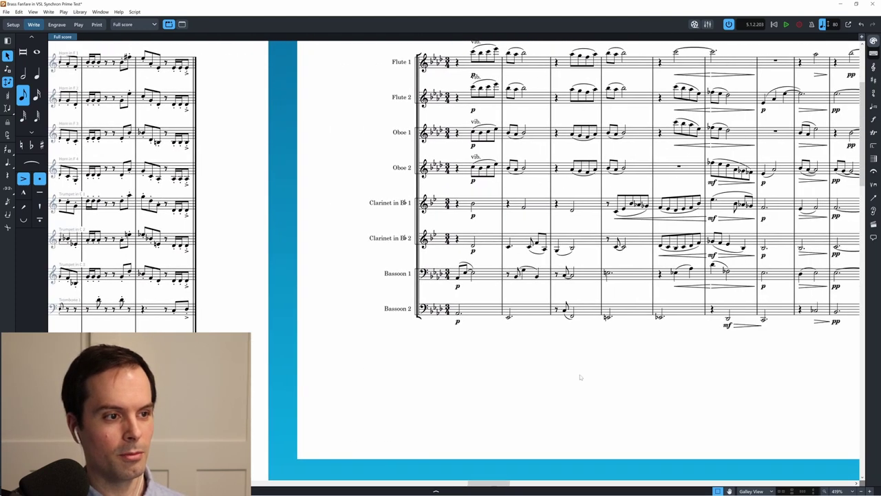
{"action": "scroll", "coordinate": [497, 448], "scroll_direction": "right", "scroll_amount": 2}
{"action": "scroll", "coordinate": [504, 450], "scroll_direction": "left", "scroll_amount": 2}
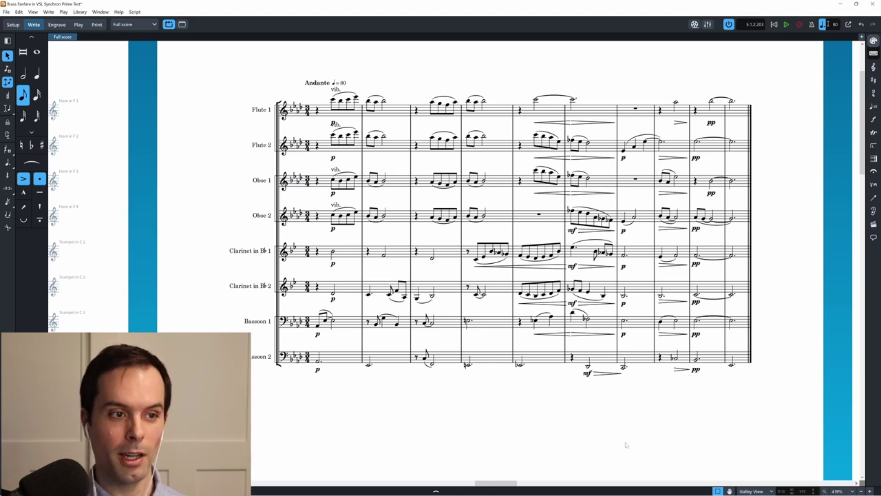
{"action": "scroll", "coordinate": [626, 445], "scroll_direction": "right", "scroll_amount": 1}
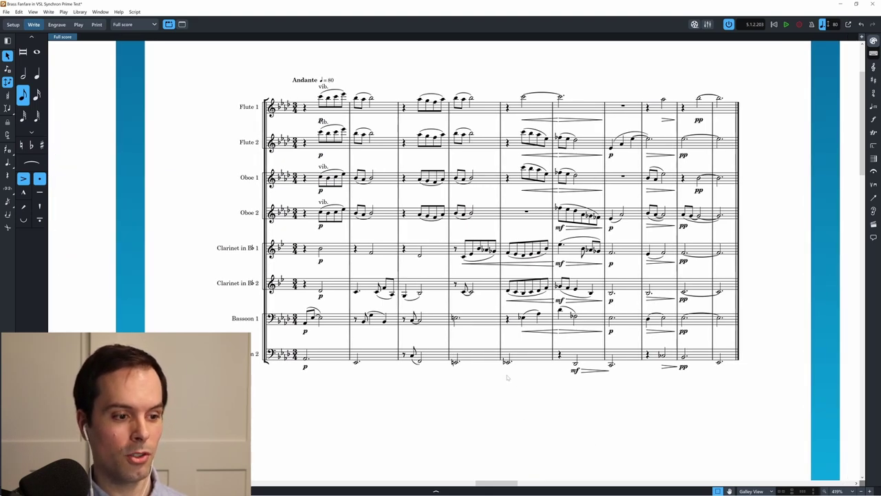
{"action": "left_click_drag", "start_coordinate": [503, 377], "coordinate": [249, 78]}
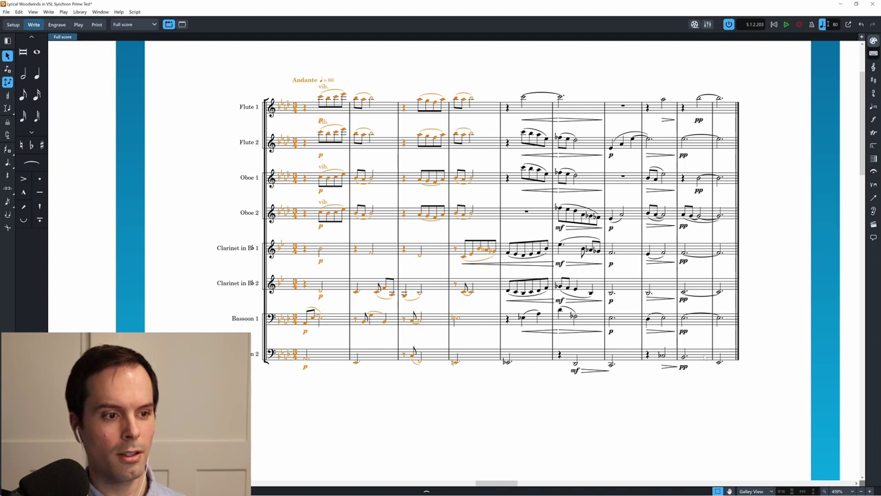
{"action": "key", "text": "Left"}
{"action": "key", "text": "space"}
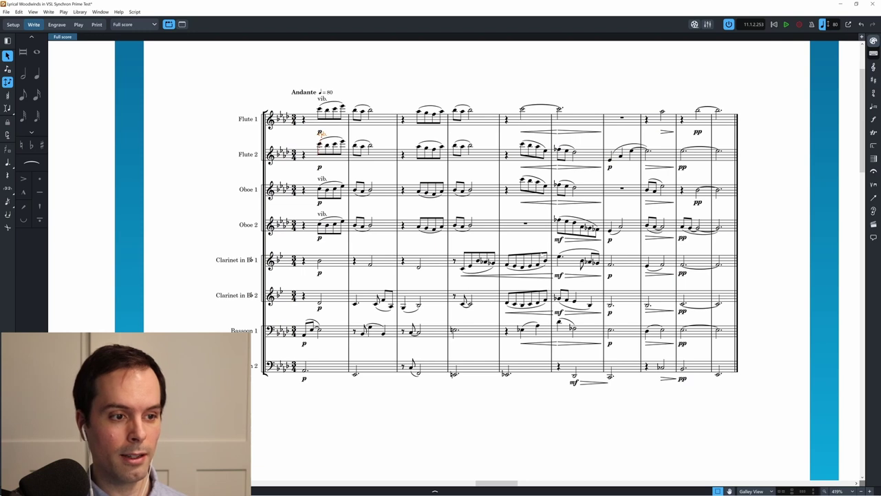
- Inspect Clarinet 1's bars 5–8 and the final Oboe 1 and Oboe 2 notes, then deselect
{"action": "left_click_drag", "start_coordinate": [622, 253], "coordinate": [454, 288]}
{"action": "key", "text": "Escape"}
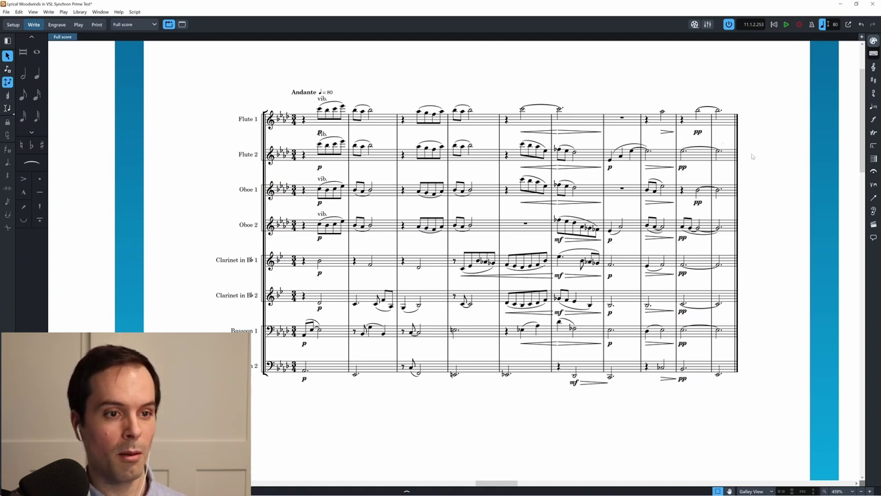
{"action": "left_click", "coordinate": [699, 194]}
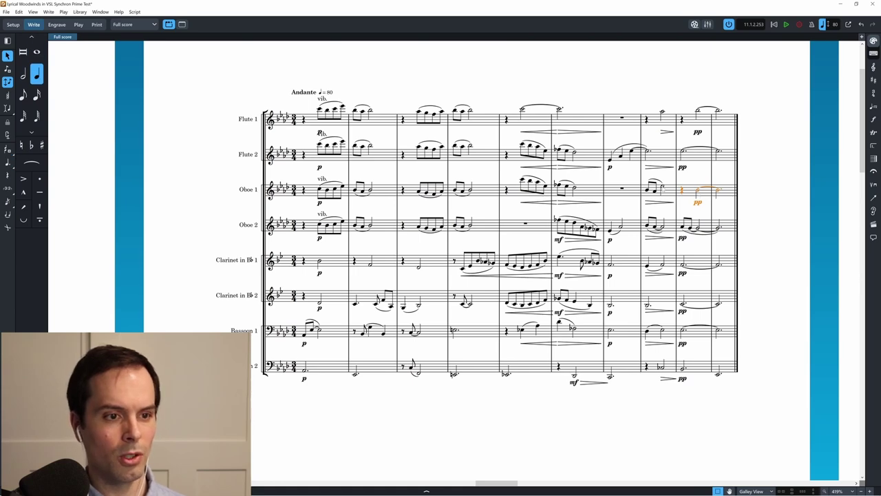
{"action": "key", "text": "ctrl+z"}
{"action": "key", "text": "Escape"}
- Scroll the galley view to the Allegro moderato ♩=120 woodwind runs flow
{"action": "scroll", "coordinate": [767, 224], "scroll_direction": "right", "scroll_amount": 2}
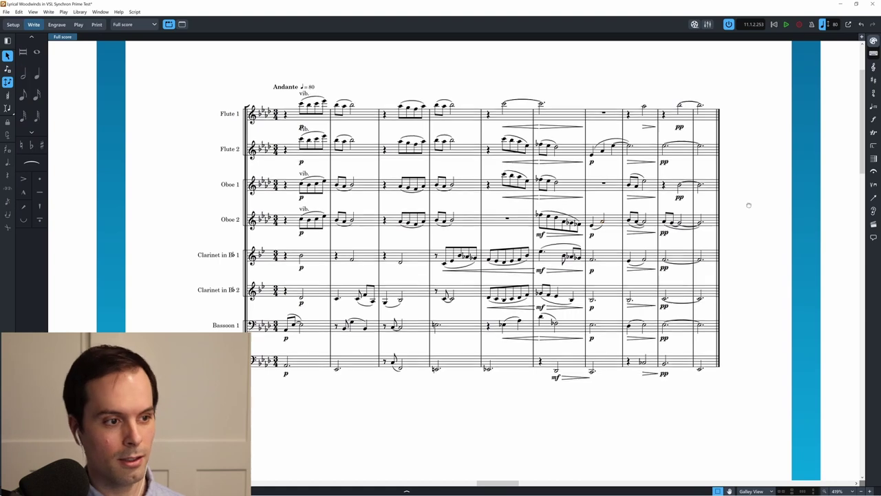
{"action": "scroll", "coordinate": [748, 207], "scroll_direction": "right", "scroll_amount": 5}
{"action": "scroll", "coordinate": [748, 200], "scroll_direction": "left", "scroll_amount": 4}
{"action": "scroll", "coordinate": [749, 195], "scroll_direction": "left", "scroll_amount": 1}
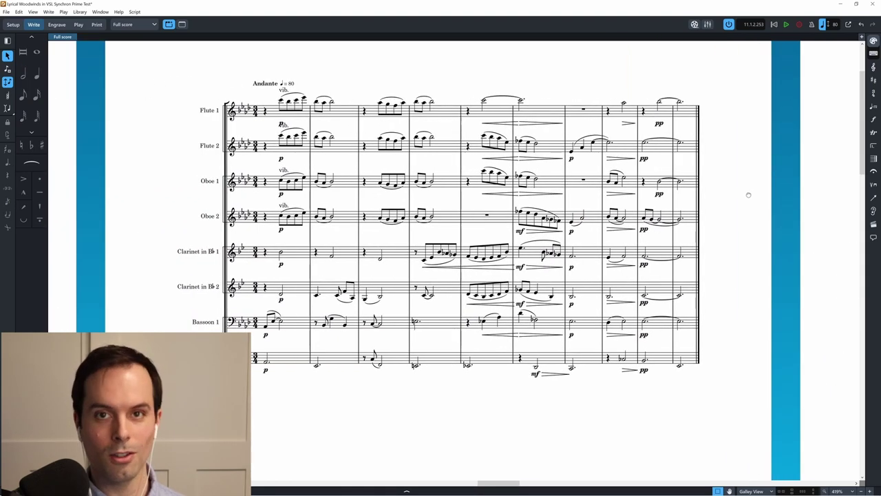
{"action": "scroll", "coordinate": [749, 195], "scroll_direction": "left", "scroll_amount": 1}
{"action": "scroll", "coordinate": [750, 193], "scroll_direction": "right", "scroll_amount": 5}
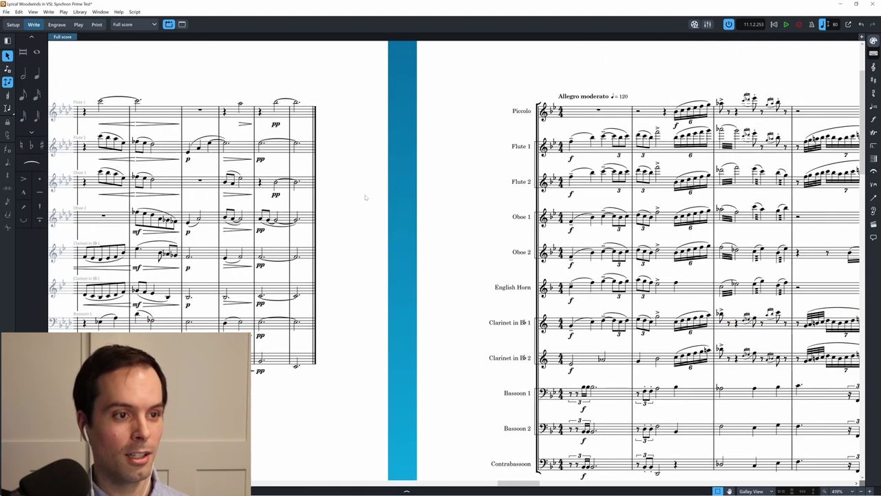
{"action": "scroll", "coordinate": [749, 87], "scroll_direction": "right", "scroll_amount": 5}
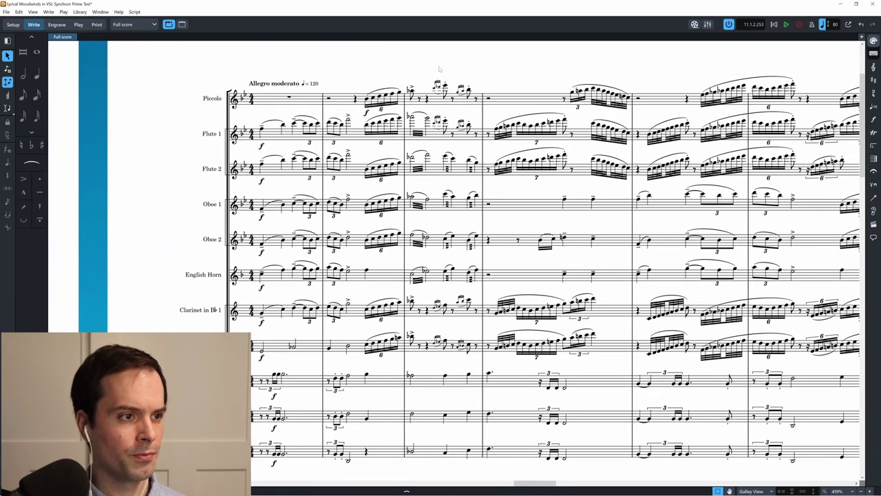
{"action": "scroll", "coordinate": [459, 51], "scroll_direction": "right", "scroll_amount": 1}
{"action": "scroll", "coordinate": [459, 50], "scroll_direction": "right", "scroll_amount": 2}
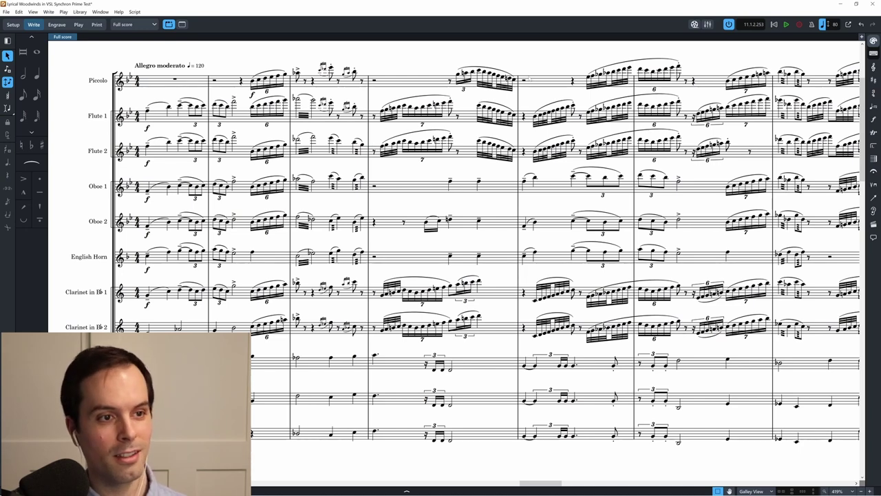
- Play the Allegro moderato flow from its start and stop at its final bar
{"action": "scroll", "coordinate": [557, 62], "scroll_direction": "right", "scroll_amount": 6}
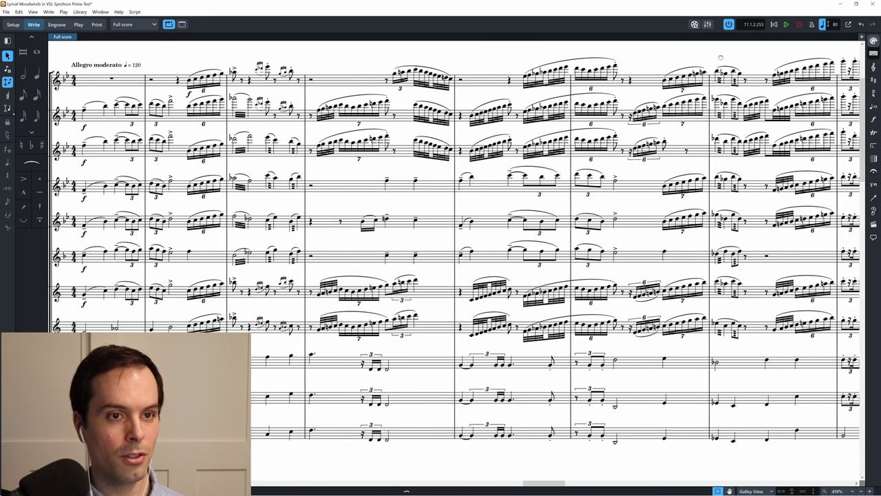
{"action": "scroll", "coordinate": [489, 60], "scroll_direction": "left", "scroll_amount": 10}
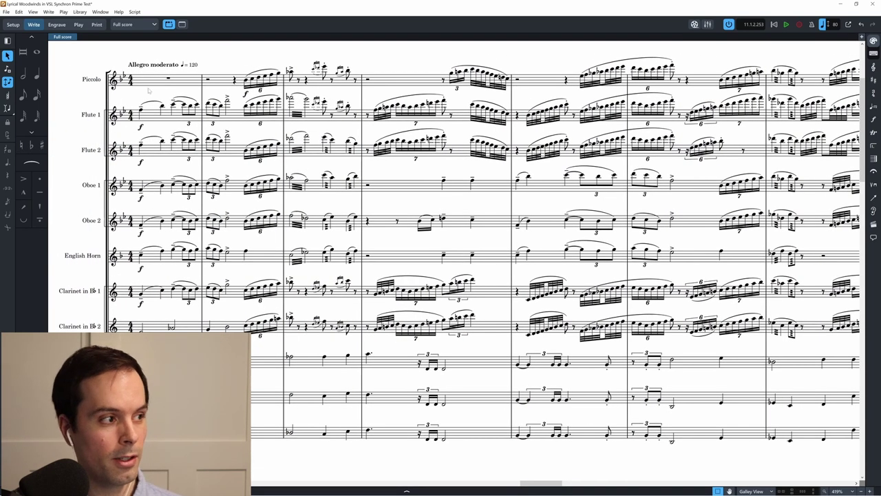
{"action": "key", "text": "space"}
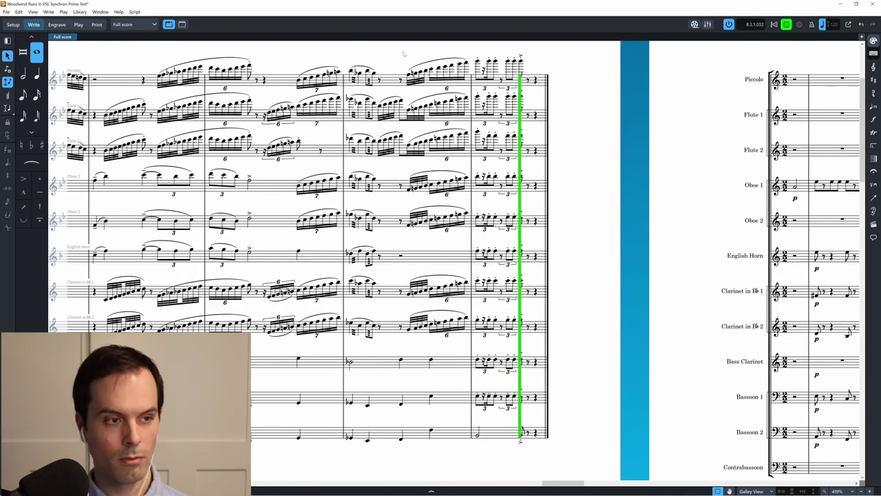
{"action": "key", "text": "space"}
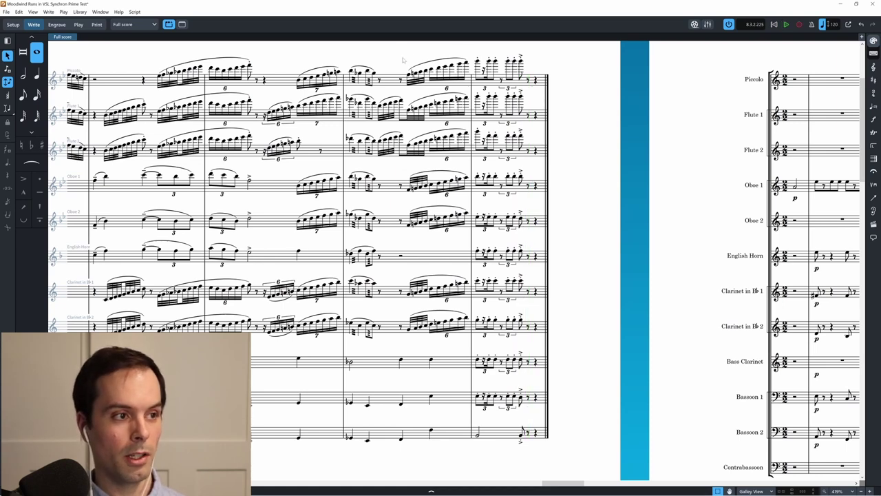
{"action": "left_click_drag", "start_coordinate": [403, 60], "coordinate": [717, 64]}
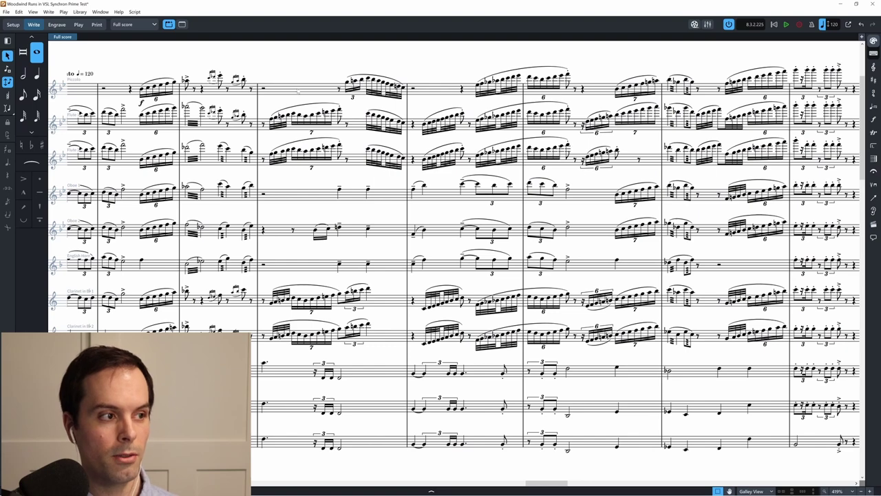
{"action": "left_click_drag", "start_coordinate": [287, 67], "coordinate": [456, 67]}
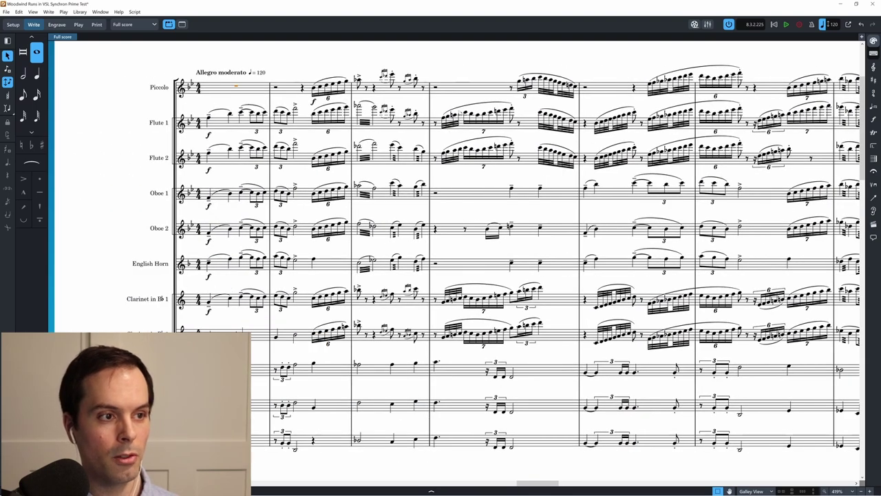
{"action": "left_click_drag", "start_coordinate": [583, 74], "coordinate": [518, 63]}
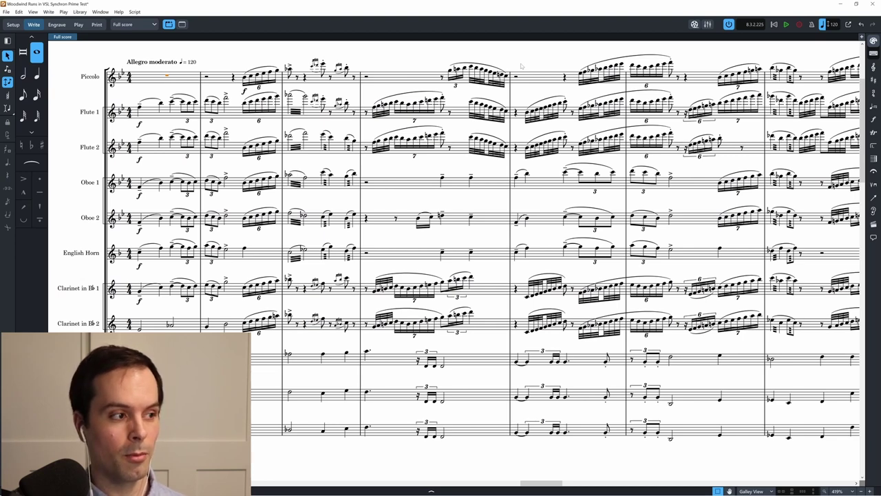
{"action": "scroll", "coordinate": [550, 203], "scroll_direction": "right", "scroll_amount": 5}
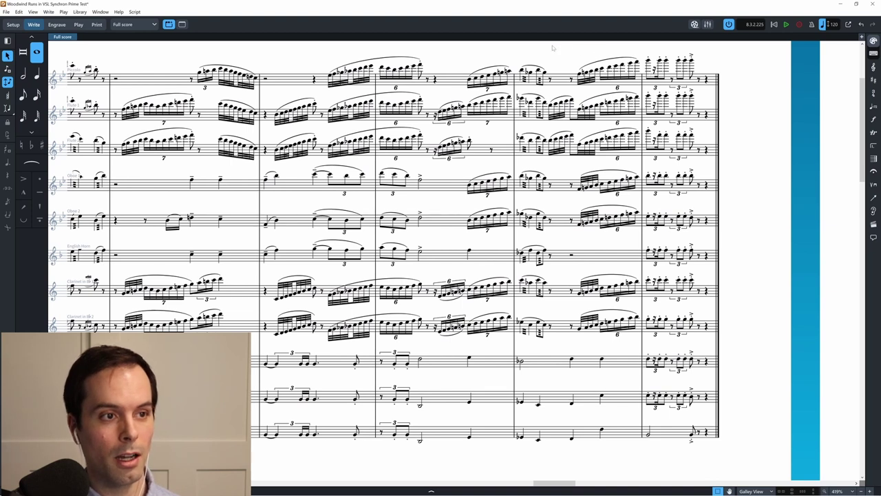
{"action": "left_click_drag", "start_coordinate": [564, 54], "coordinate": [642, 86]}
{"action": "left_click", "coordinate": [716, 49]}
{"action": "left_click_drag", "start_coordinate": [716, 50], "coordinate": [641, 88]}
{"action": "left_click_drag", "start_coordinate": [563, 50], "coordinate": [722, 451]}
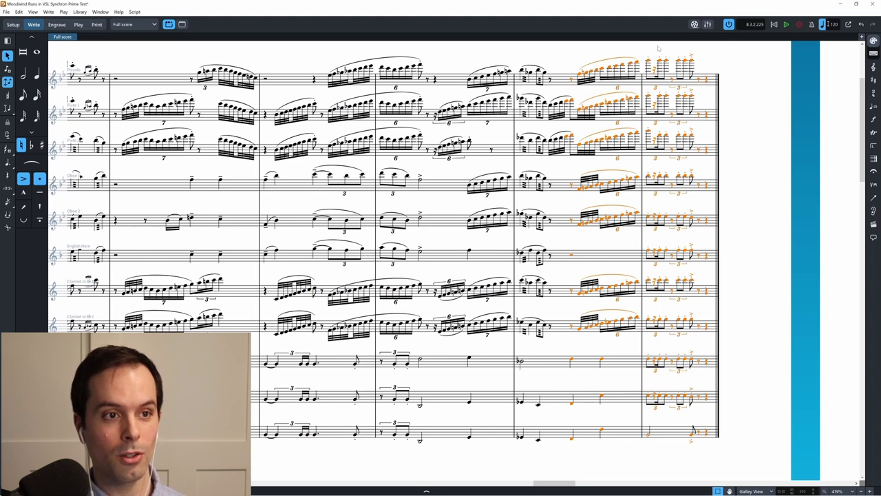
{"action": "left_click", "coordinate": [717, 61]}
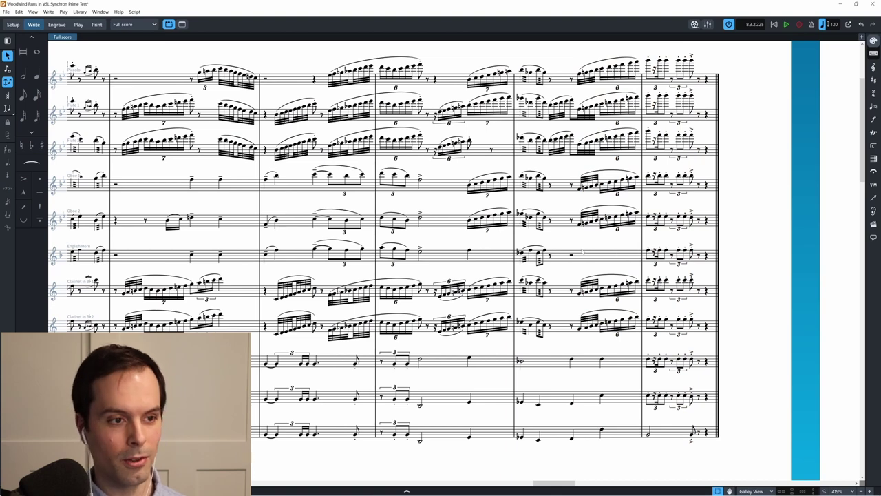
{"action": "key", "text": "Home"}
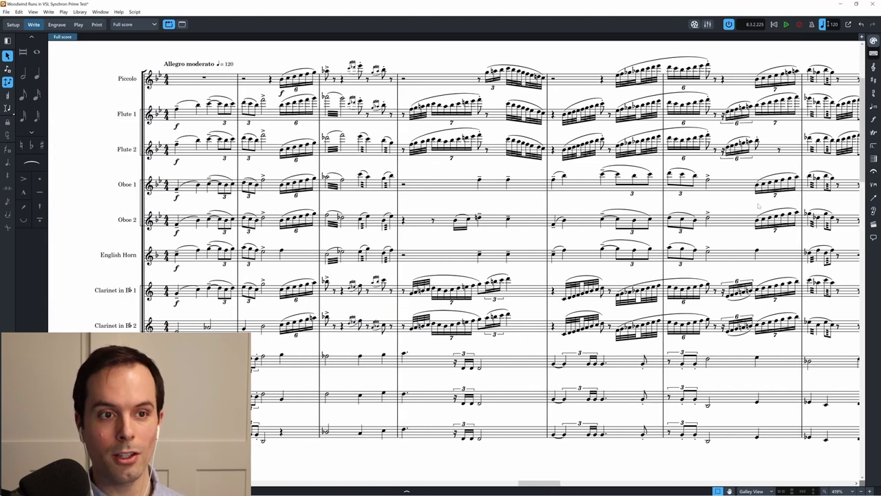
- Browse through the current score, then bring the Short Articulations (Winds) project to the front
{"action": "scroll", "coordinate": [740, 208], "scroll_direction": "right", "scroll_amount": 1}
{"action": "scroll", "coordinate": [702, 239], "scroll_direction": "right", "scroll_amount": 15}
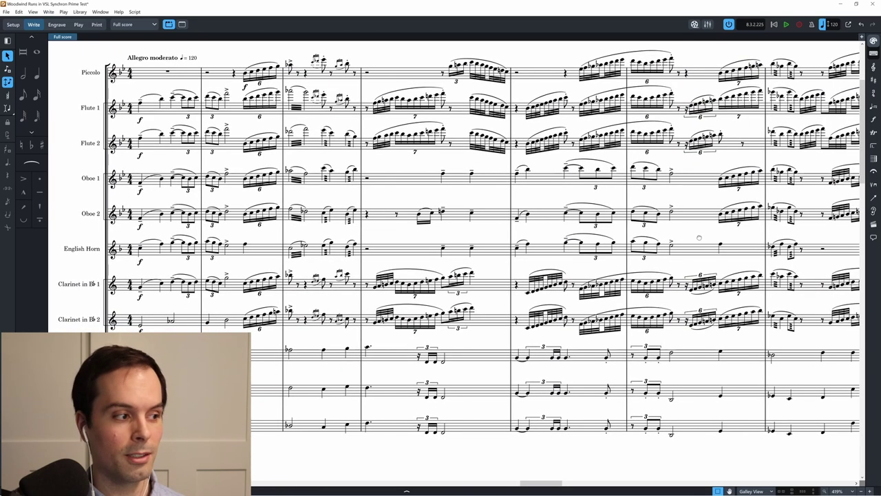
{"action": "scroll", "coordinate": [409, 202], "scroll_direction": "right", "scroll_amount": 10}
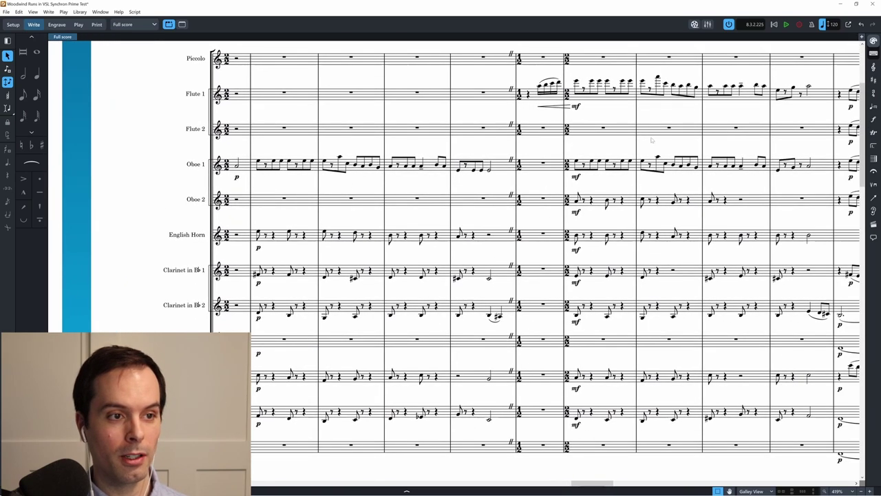
{"action": "scroll", "coordinate": [572, 141], "scroll_direction": "right", "scroll_amount": 1}
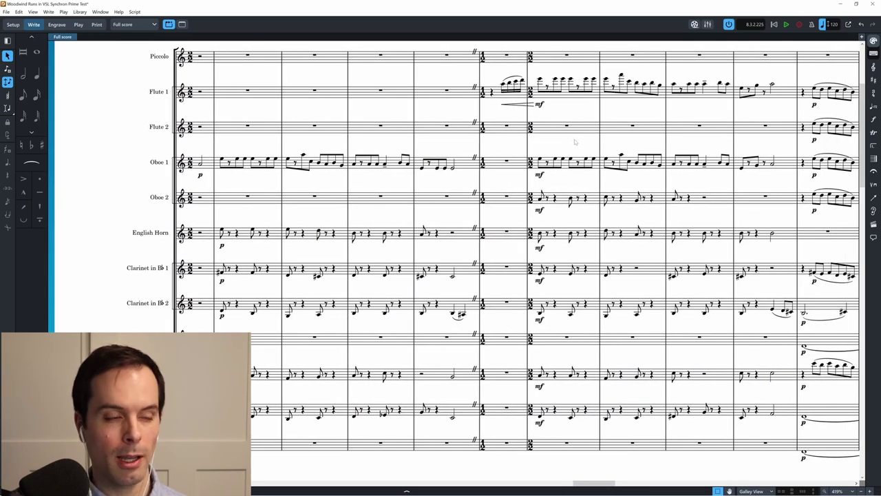
{"action": "scroll", "coordinate": [579, 146], "scroll_direction": "right", "scroll_amount": 1}
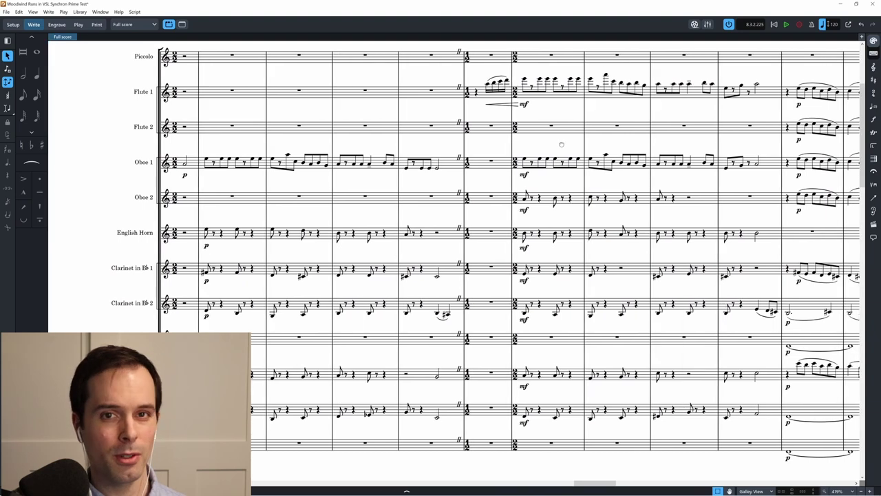
{"action": "scroll", "coordinate": [561, 144], "scroll_direction": "right", "scroll_amount": 2}
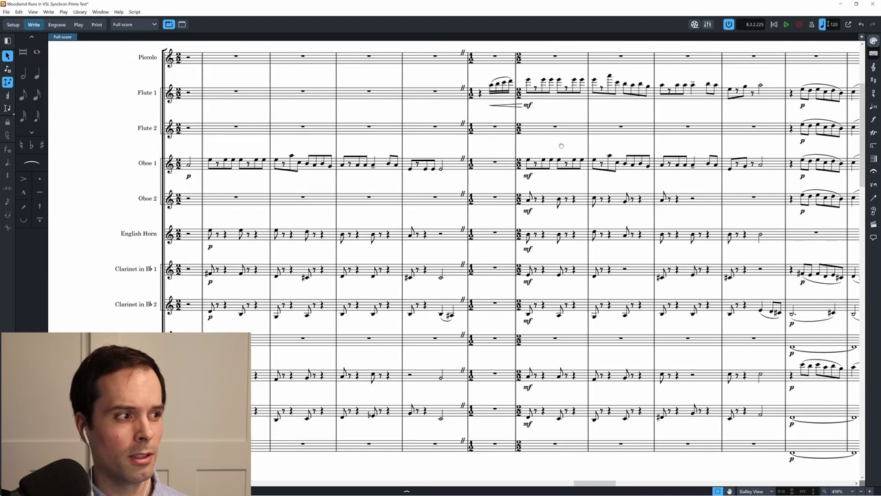
{"action": "scroll", "coordinate": [531, 149], "scroll_direction": "left", "scroll_amount": 1}
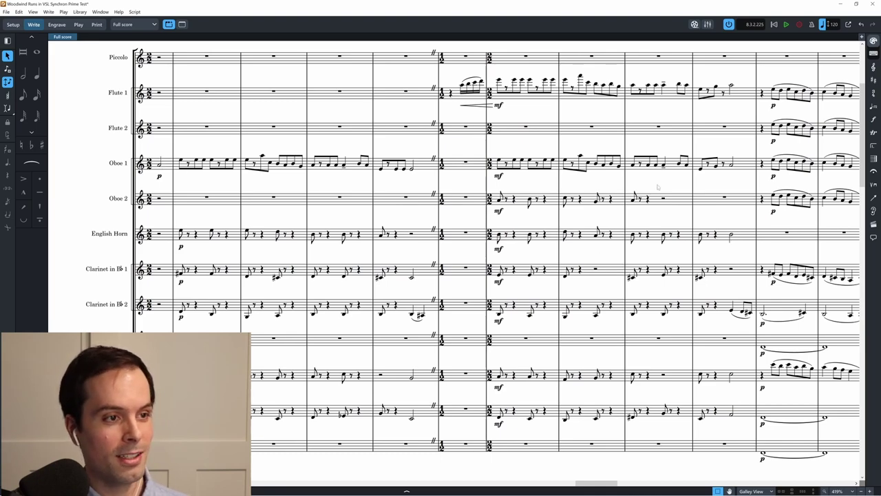
{"action": "scroll", "coordinate": [654, 189], "scroll_direction": "right", "scroll_amount": 3}
{"action": "scroll", "coordinate": [729, 224], "scroll_direction": "right", "scroll_amount": 5}
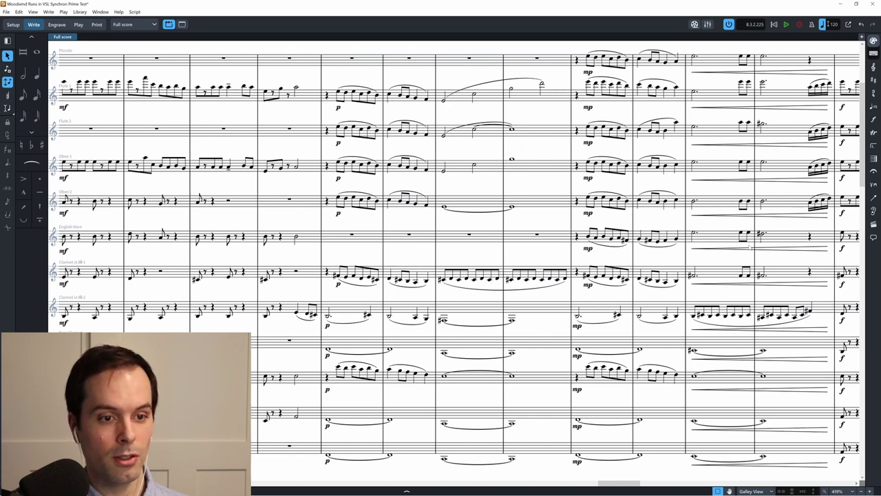
{"action": "scroll", "coordinate": [751, 251], "scroll_direction": "right", "scroll_amount": 1}
{"action": "scroll", "coordinate": [482, 234], "scroll_direction": "left", "scroll_amount": 2}
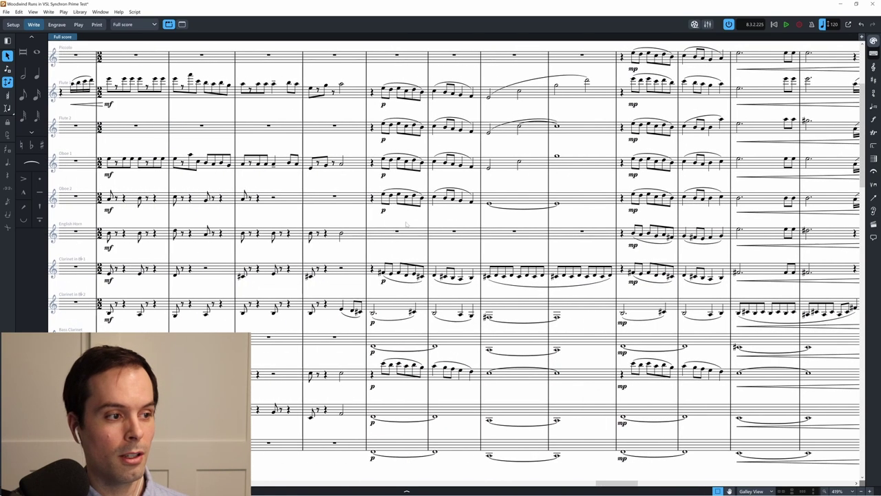
{"action": "scroll", "coordinate": [347, 220], "scroll_direction": "left", "scroll_amount": 6}
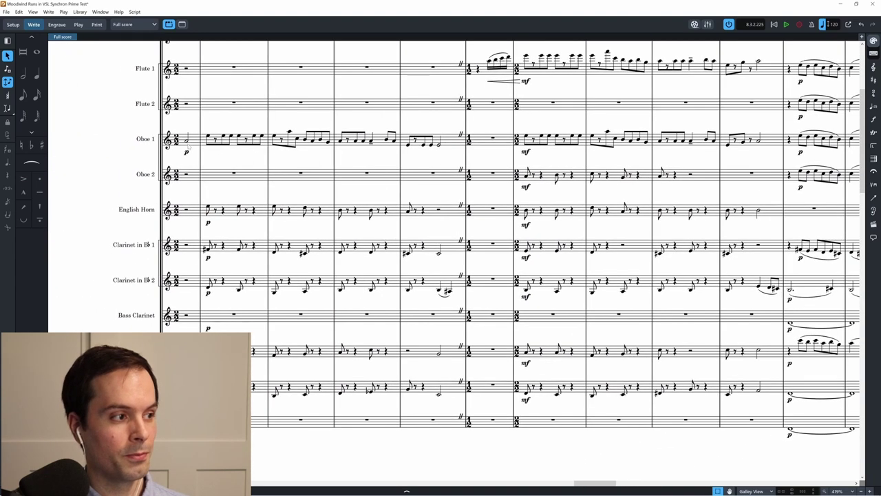
{"action": "key", "text": "alt+Tab"}
- Play the Short Articulations (Winds) score from the start to its final fermata bar
{"action": "key", "text": "space"}
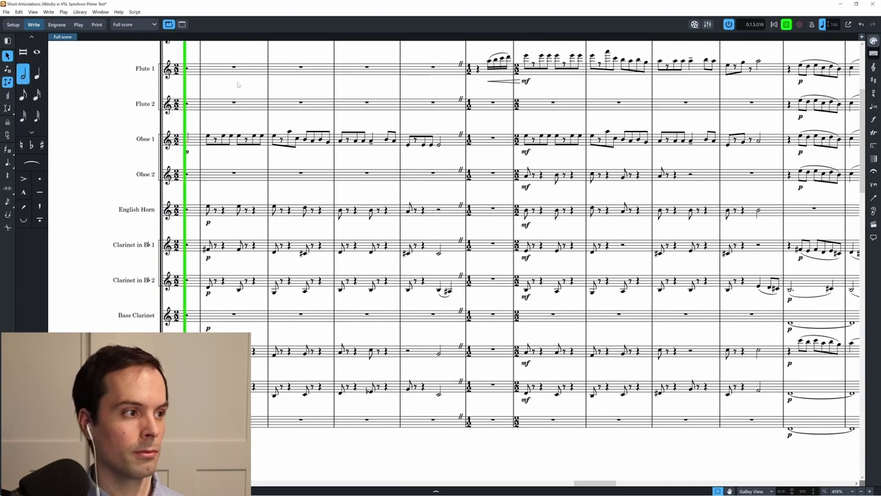
{"action": "scroll", "coordinate": [312, 201], "scroll_direction": "up", "scroll_amount": 1}
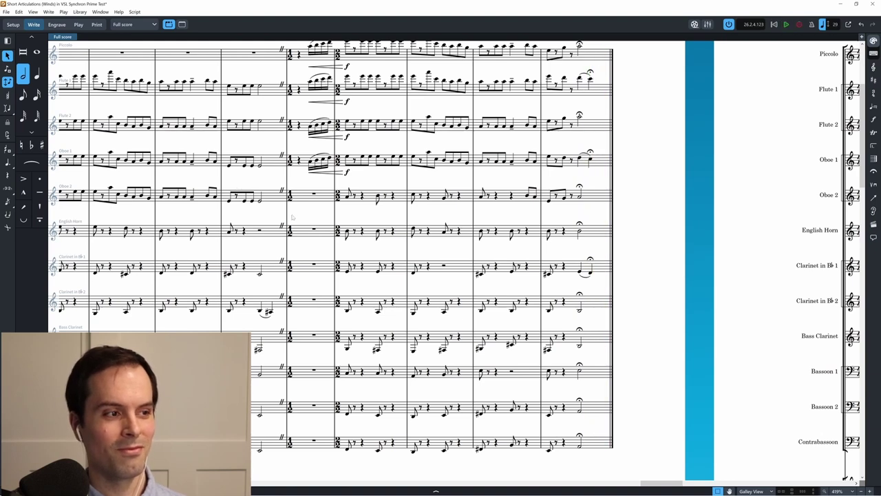
- Scroll back left through the Short Articulations score toward its beginning
{"action": "scroll", "coordinate": [308, 185], "scroll_direction": "left", "scroll_amount": 5}
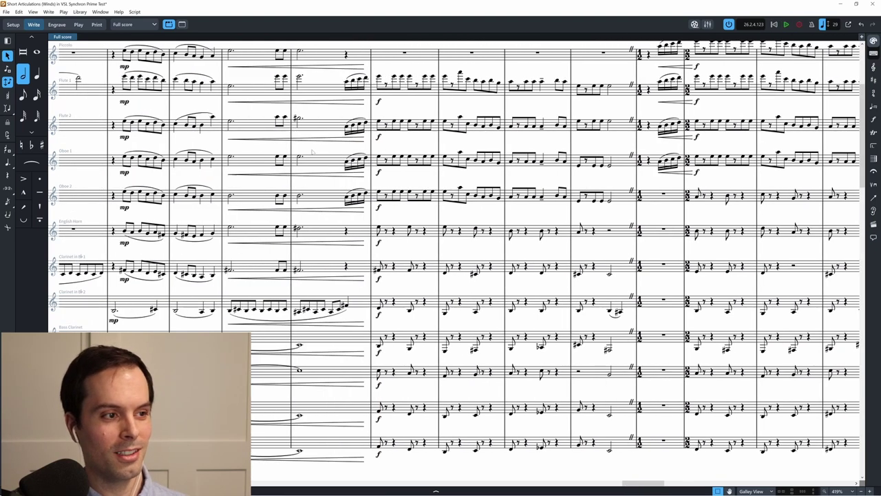
{"action": "scroll", "coordinate": [311, 151], "scroll_direction": "left", "scroll_amount": 5}
{"action": "scroll", "coordinate": [618, 177], "scroll_direction": "left", "scroll_amount": 8}
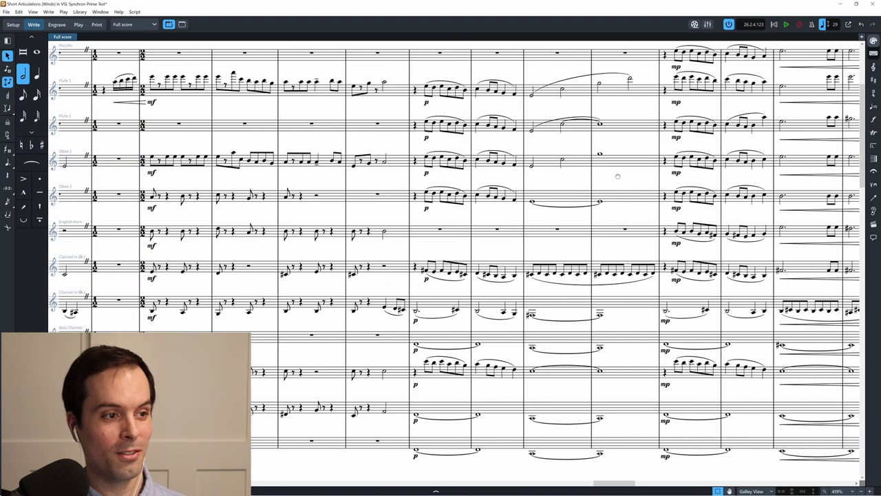
{"action": "scroll", "coordinate": [617, 176], "scroll_direction": "left", "scroll_amount": 15}
{"action": "scroll", "coordinate": [383, 140], "scroll_direction": "down", "scroll_amount": 2}
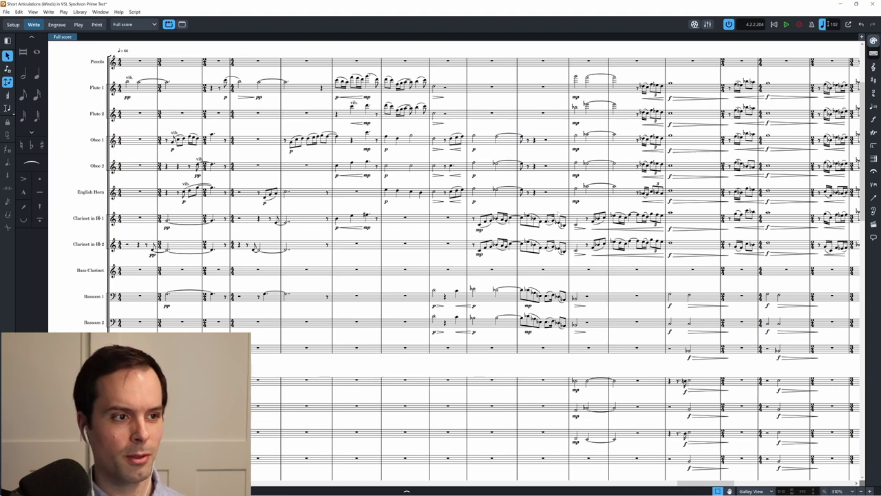
- Bring Full Orchestra Ex1's opening harp figures and pp violin and viola bars into view
{"action": "scroll", "coordinate": [260, 265], "scroll_direction": "right", "scroll_amount": 1}
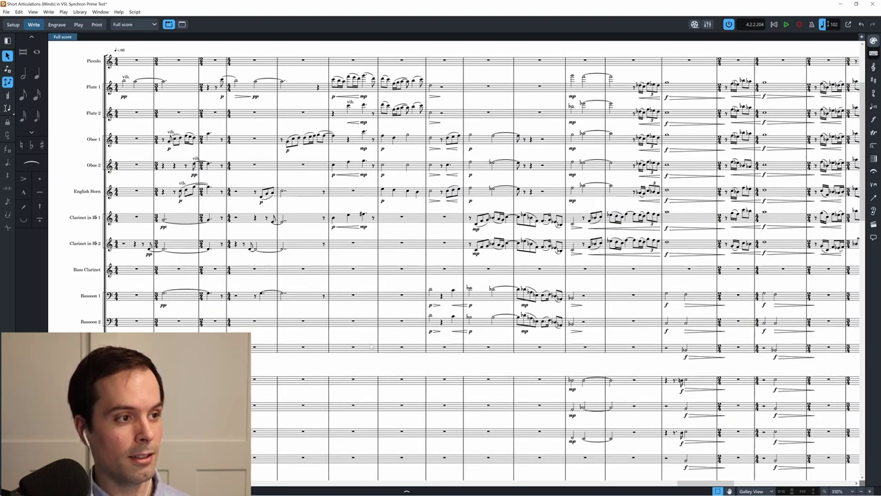
{"action": "scroll", "coordinate": [368, 345], "scroll_direction": "down", "scroll_amount": 10}
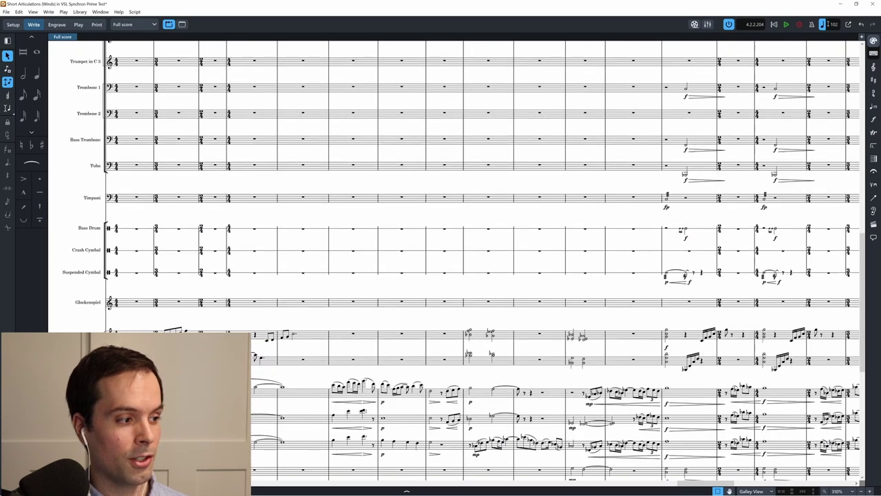
{"action": "scroll", "coordinate": [482, 262], "scroll_direction": "down", "scroll_amount": 3}
{"action": "scroll", "coordinate": [482, 262], "scroll_direction": "up", "scroll_amount": 5}
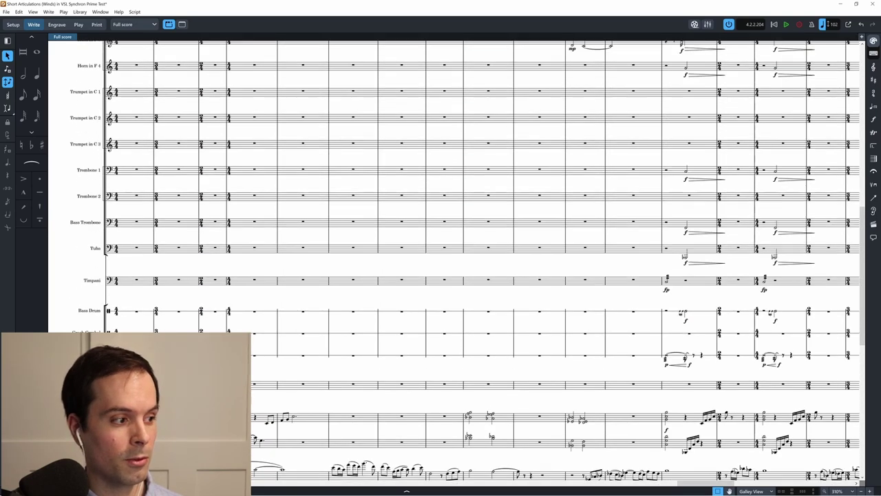
{"action": "scroll", "coordinate": [482, 261], "scroll_direction": "down", "scroll_amount": 3}
{"action": "scroll", "coordinate": [482, 262], "scroll_direction": "up", "scroll_amount": 12}
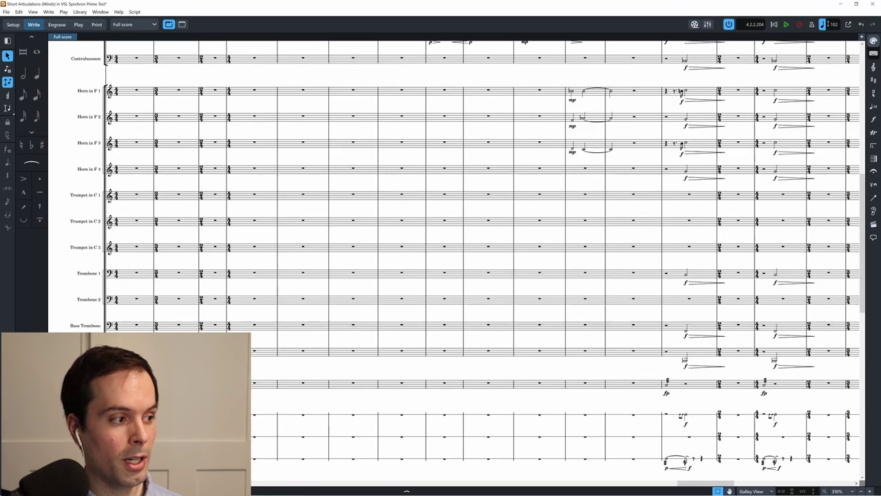
{"action": "scroll", "coordinate": [482, 261], "scroll_direction": "down", "scroll_amount": 18}
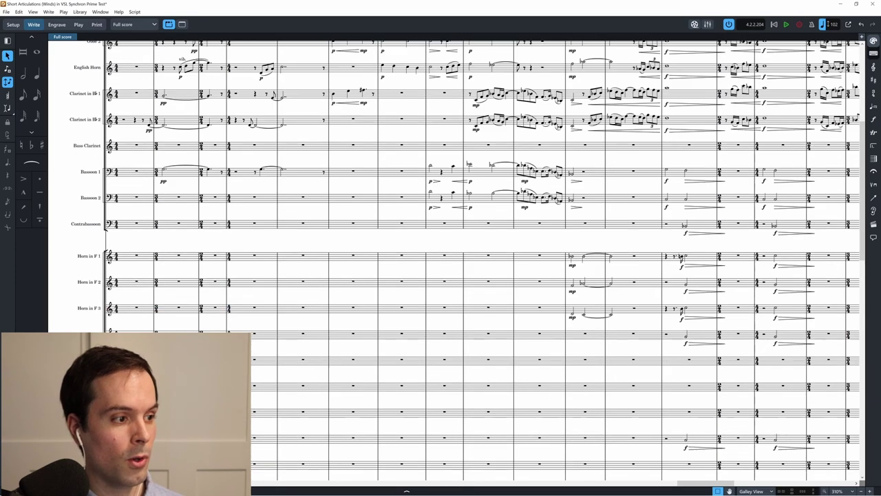
{"action": "scroll", "coordinate": [482, 261], "scroll_direction": "down", "scroll_amount": 2}
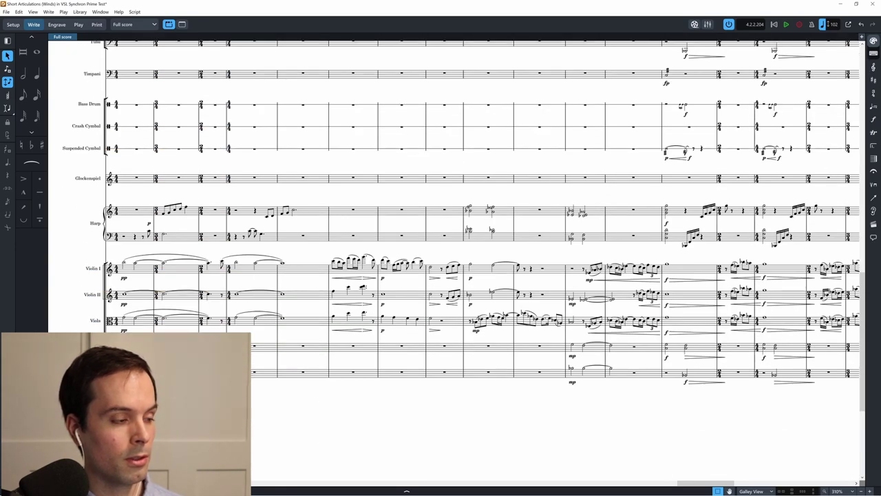
{"action": "scroll", "coordinate": [482, 262], "scroll_direction": "right", "scroll_amount": 5}
{"action": "scroll", "coordinate": [482, 262], "scroll_direction": "left", "scroll_amount": 5}
{"action": "scroll", "coordinate": [482, 261], "scroll_direction": "up", "scroll_amount": 2}
- Play Full Orchestra Ex1 from the bar 1 Violin I slur through to its final barline
{"action": "left_click", "coordinate": [238, 230]}
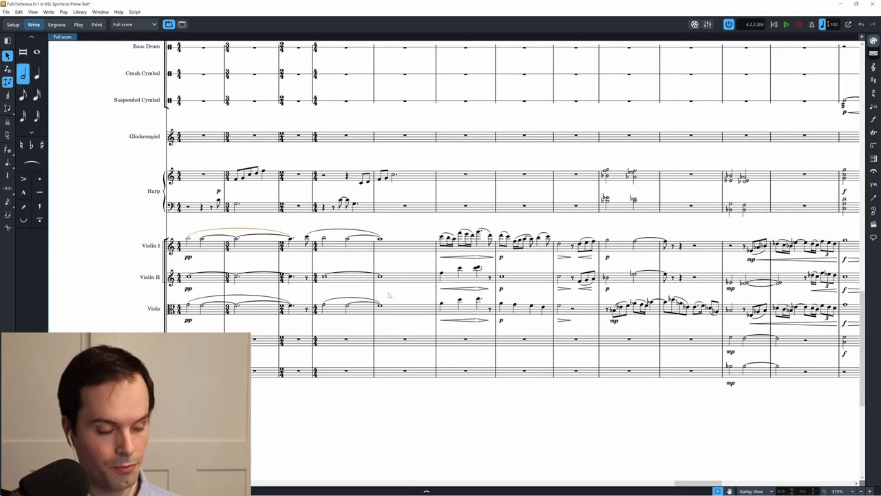
{"action": "key", "text": "space"}
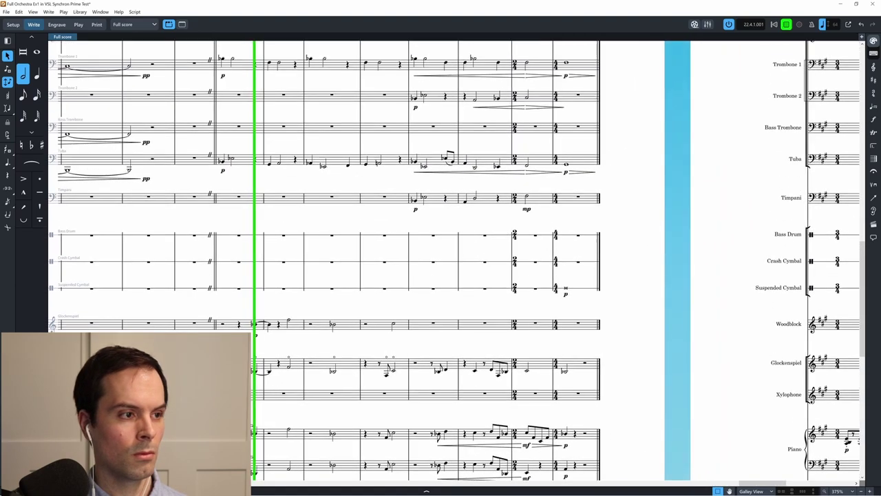
{"action": "scroll", "coordinate": [711, 184], "scroll_direction": "up", "scroll_amount": 2}
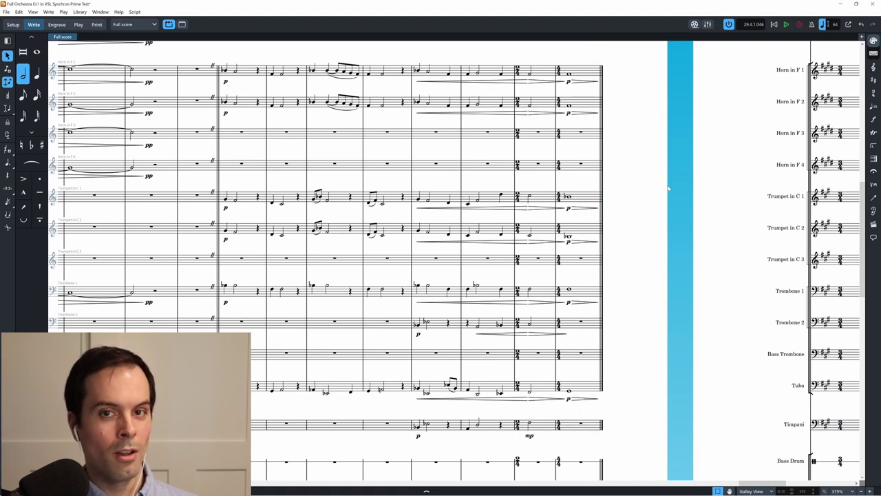
- Pan back through earlier harp, string and p glockenspiel bars with the pizz. strings
{"action": "left_click_drag", "start_coordinate": [672, 187], "coordinate": [695, 196]}
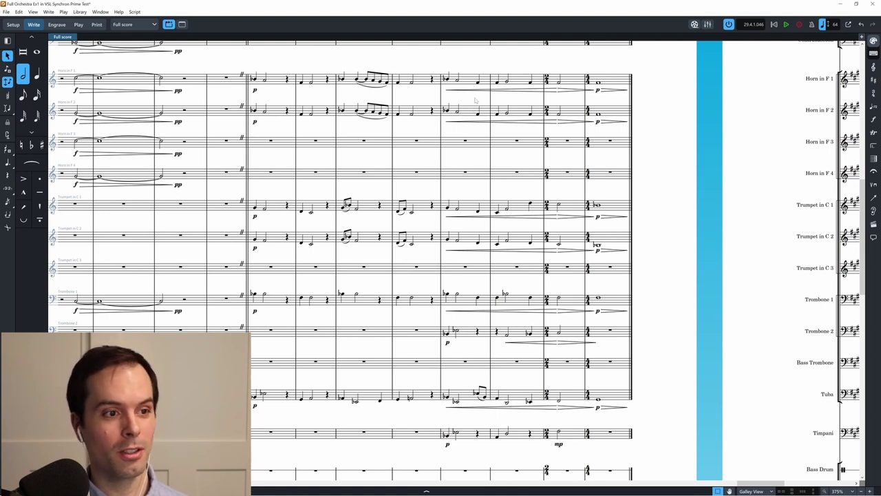
{"action": "scroll", "coordinate": [474, 101], "scroll_direction": "up", "scroll_amount": 10}
{"action": "scroll", "coordinate": [455, 185], "scroll_direction": "up", "scroll_amount": 3}
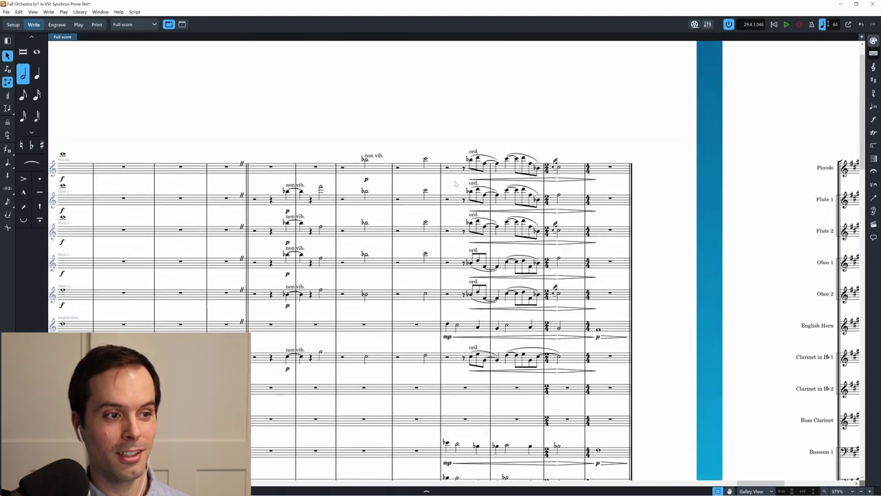
{"action": "scroll", "coordinate": [482, 103], "scroll_direction": "left", "scroll_amount": 2}
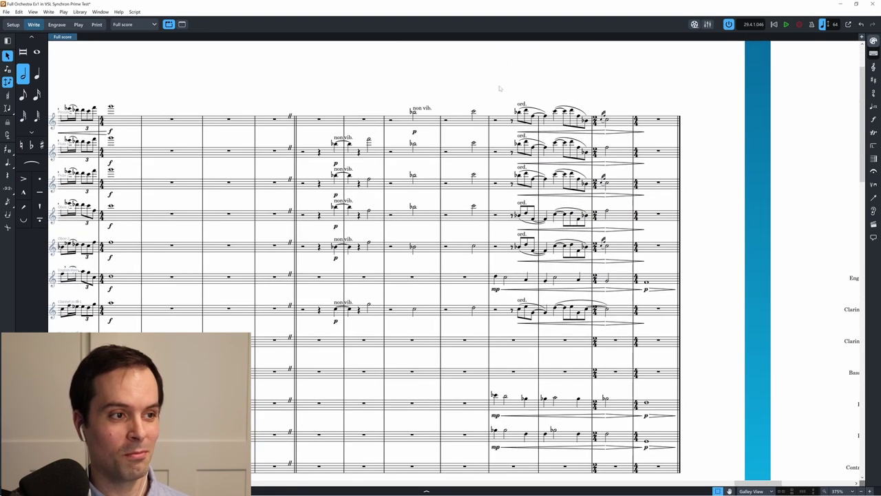
{"action": "scroll", "coordinate": [498, 85], "scroll_direction": "down", "scroll_amount": 2}
{"action": "scroll", "coordinate": [610, 65], "scroll_direction": "left", "scroll_amount": 8}
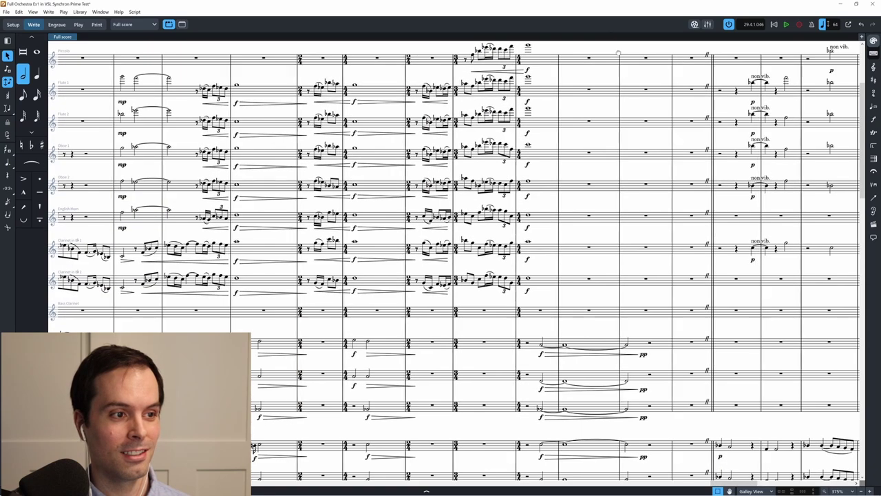
{"action": "scroll", "coordinate": [631, 73], "scroll_direction": "right", "scroll_amount": 1}
{"action": "scroll", "coordinate": [596, 233], "scroll_direction": "down", "scroll_amount": 6}
{"action": "scroll", "coordinate": [594, 232], "scroll_direction": "down", "scroll_amount": 8}
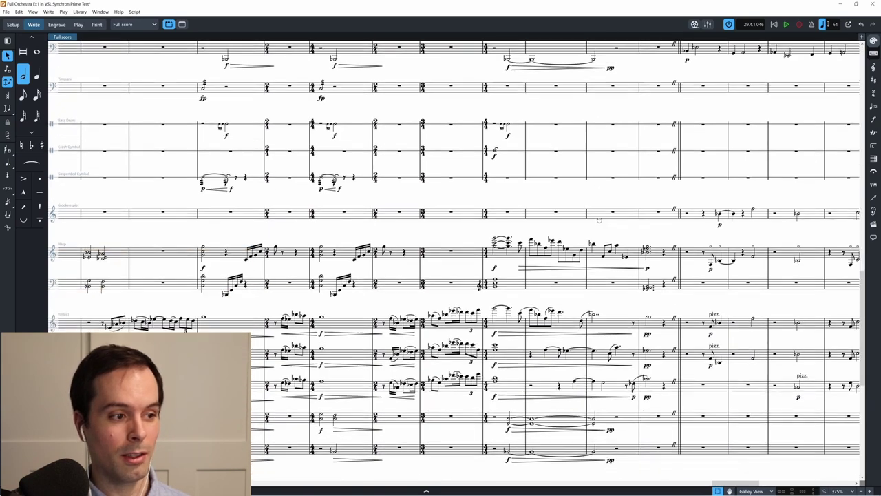
{"action": "scroll", "coordinate": [596, 225], "scroll_direction": "down", "scroll_amount": 1}
{"action": "left_click_drag", "start_coordinate": [601, 217], "coordinate": [563, 204]}
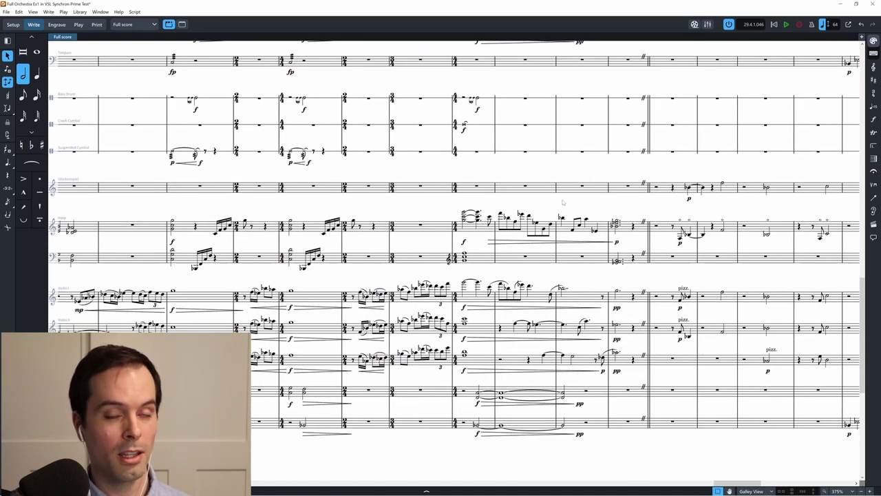
{"action": "left_click_drag", "start_coordinate": [599, 277], "coordinate": [534, 270]}
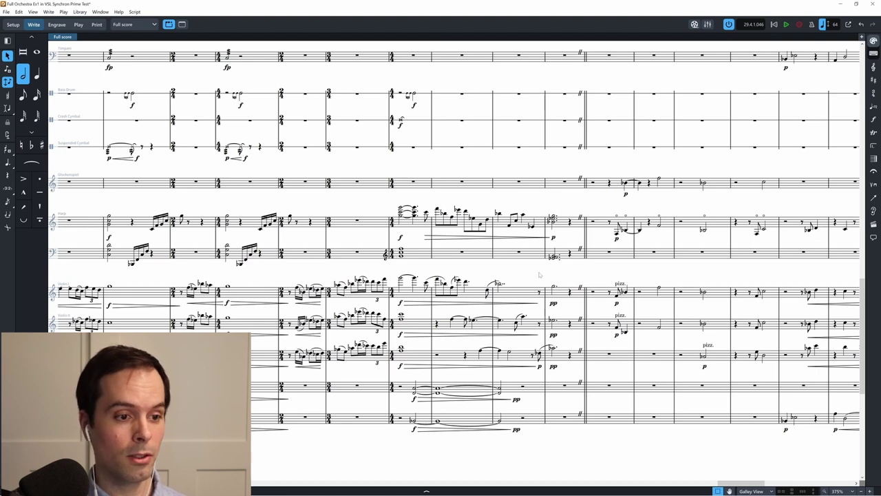
{"action": "scroll", "coordinate": [539, 274], "scroll_direction": "down", "scroll_amount": 5}
{"action": "scroll", "coordinate": [302, 189], "scroll_direction": "up", "scroll_amount": 4}
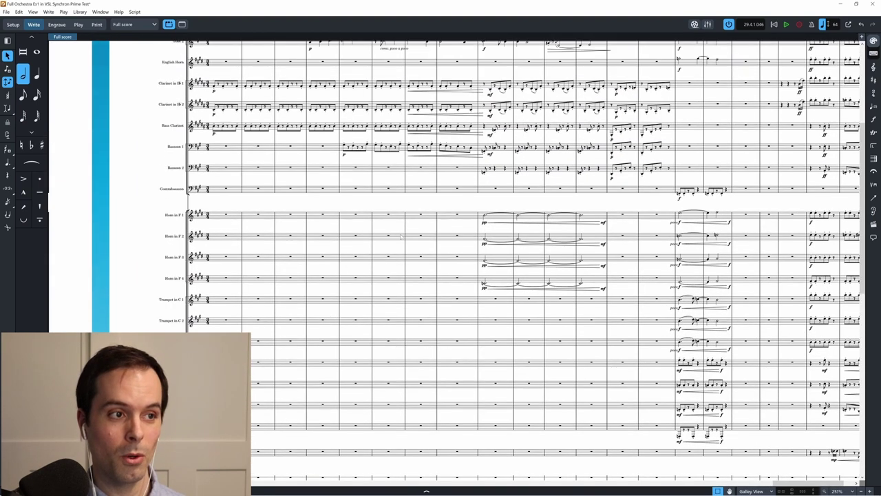
{"action": "scroll", "coordinate": [401, 236], "scroll_direction": "up", "scroll_amount": 2}
{"action": "scroll", "coordinate": [400, 235], "scroll_direction": "down", "scroll_amount": 1}
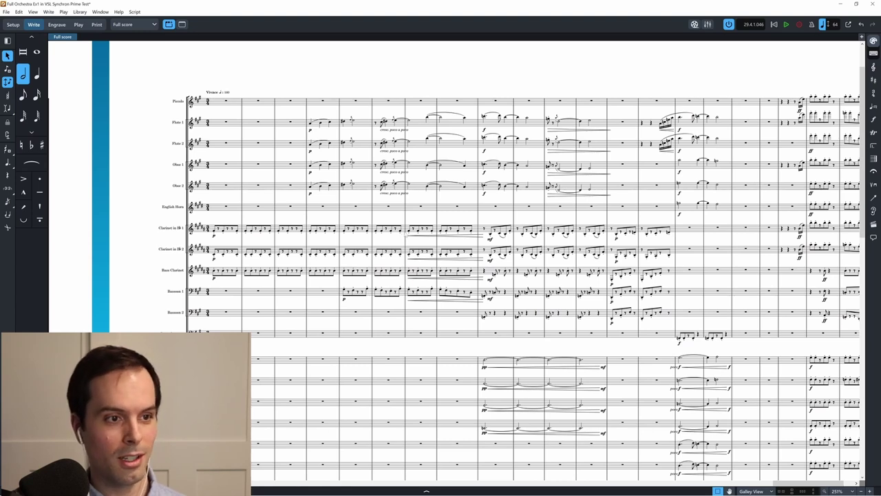
{"action": "scroll", "coordinate": [474, 82], "scroll_direction": "down", "scroll_amount": 1}
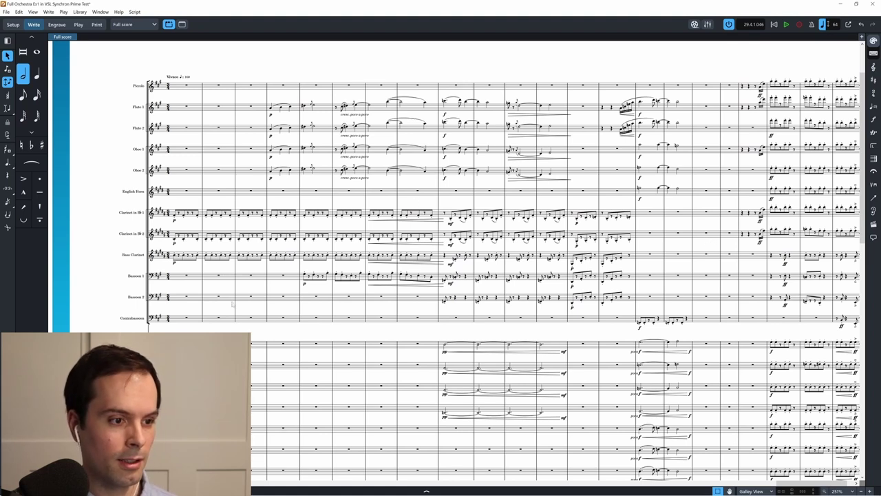
{"action": "scroll", "coordinate": [477, 332], "scroll_direction": "down", "scroll_amount": 1}
{"action": "scroll", "coordinate": [732, 275], "scroll_direction": "down", "scroll_amount": 3}
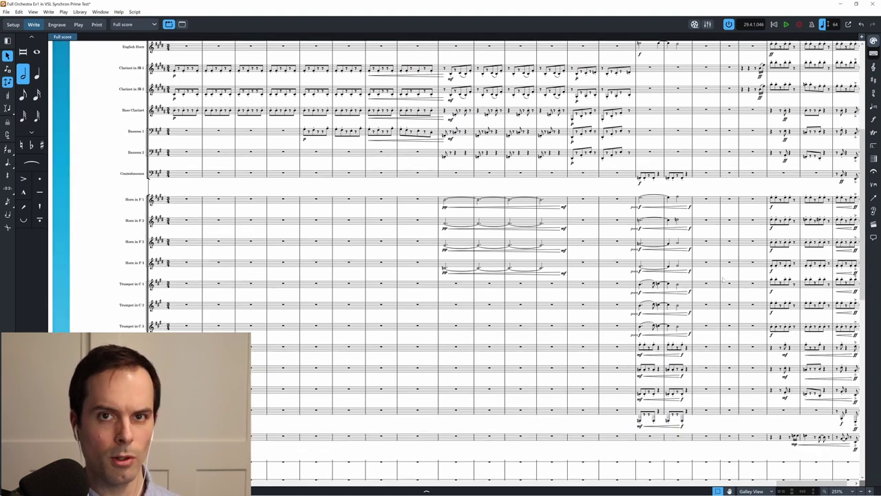
{"action": "scroll", "coordinate": [713, 185], "scroll_direction": "down", "scroll_amount": 1}
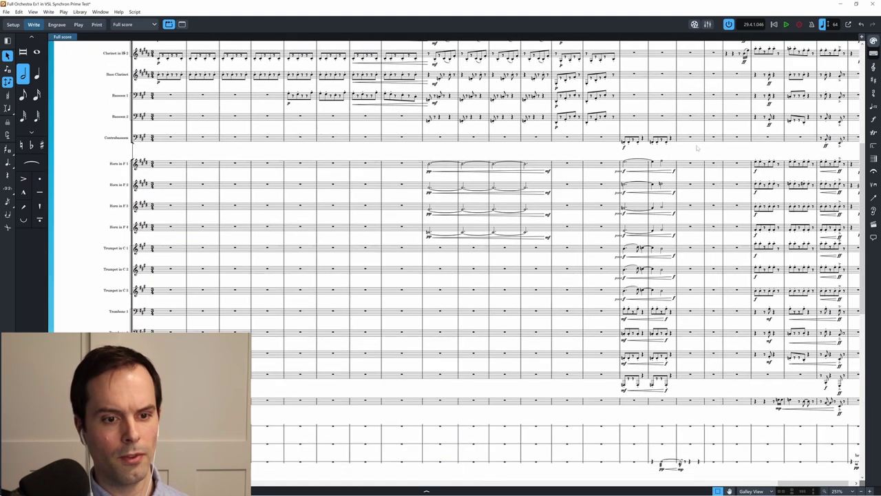
{"action": "scroll", "coordinate": [389, 296], "scroll_direction": "down", "scroll_amount": 5}
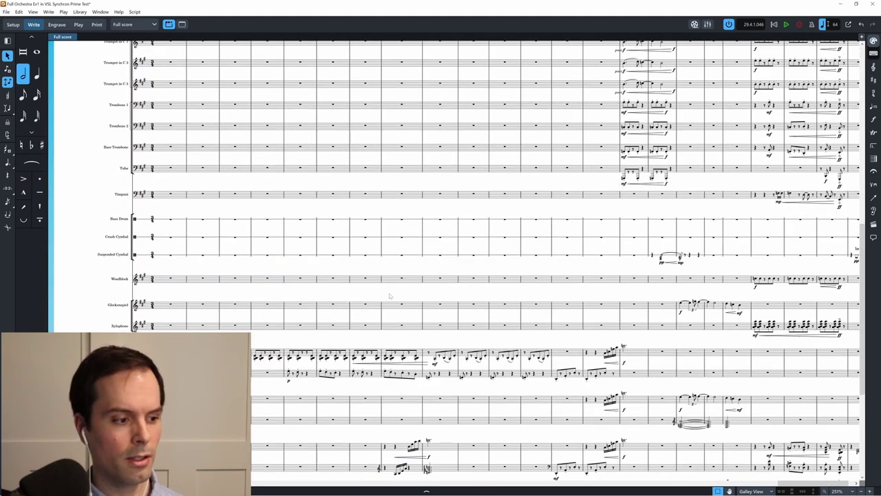
{"action": "scroll", "coordinate": [521, 410], "scroll_direction": "down", "scroll_amount": 3}
{"action": "scroll", "coordinate": [721, 259], "scroll_direction": "down", "scroll_amount": 3}
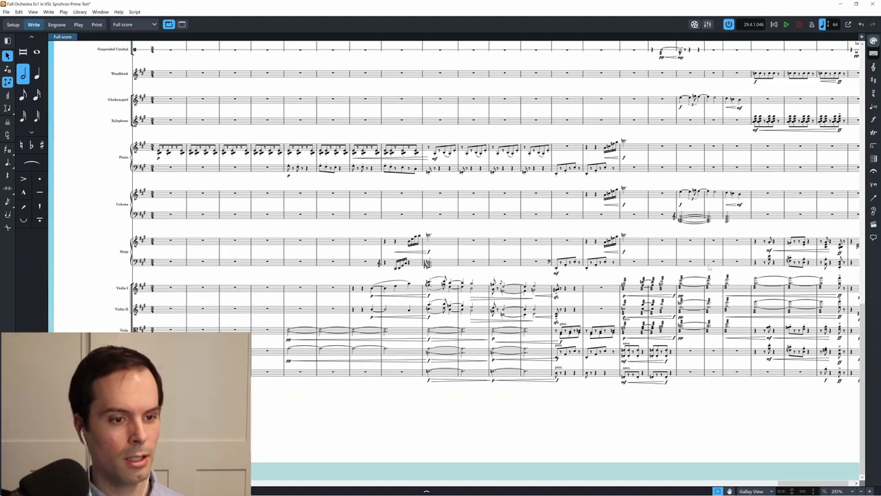
{"action": "scroll", "coordinate": [710, 258], "scroll_direction": "up", "scroll_amount": 1}
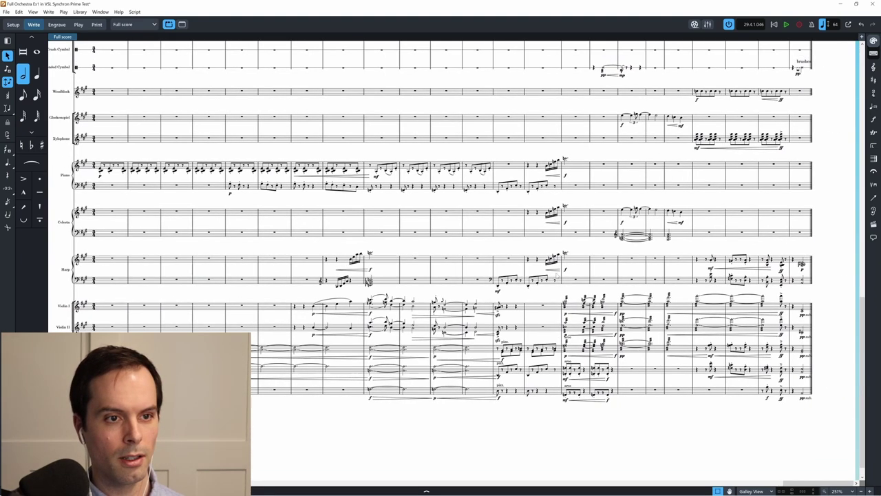
{"action": "scroll", "coordinate": [558, 276], "scroll_direction": "right", "scroll_amount": 2}
{"action": "left_click_drag", "start_coordinate": [206, 252], "coordinate": [314, 321]}
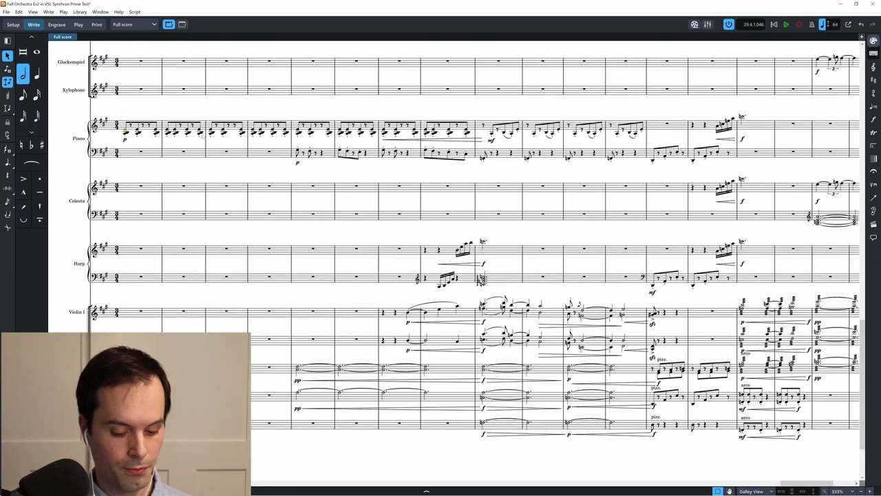
- Play Full Orchestra Ex2 from the beginning through its closing xylophone ff bars
{"action": "key", "text": "space"}
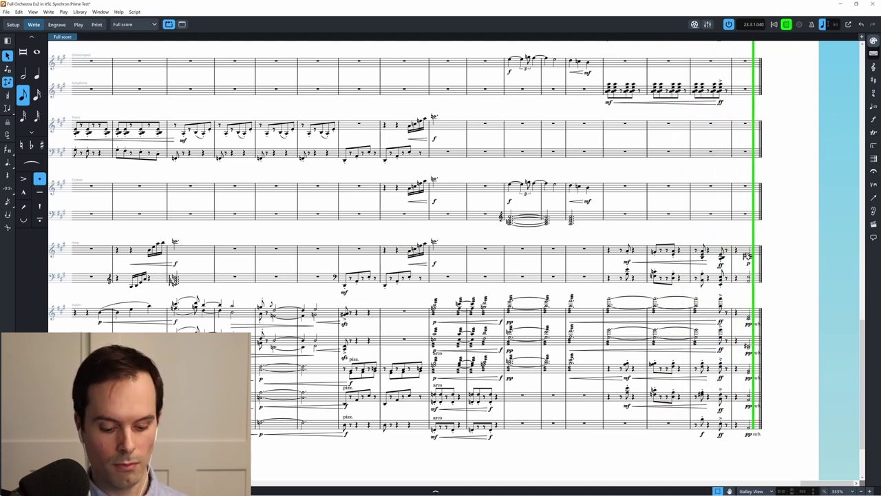
{"action": "scroll", "coordinate": [406, 248], "scroll_direction": "up", "scroll_amount": 10}
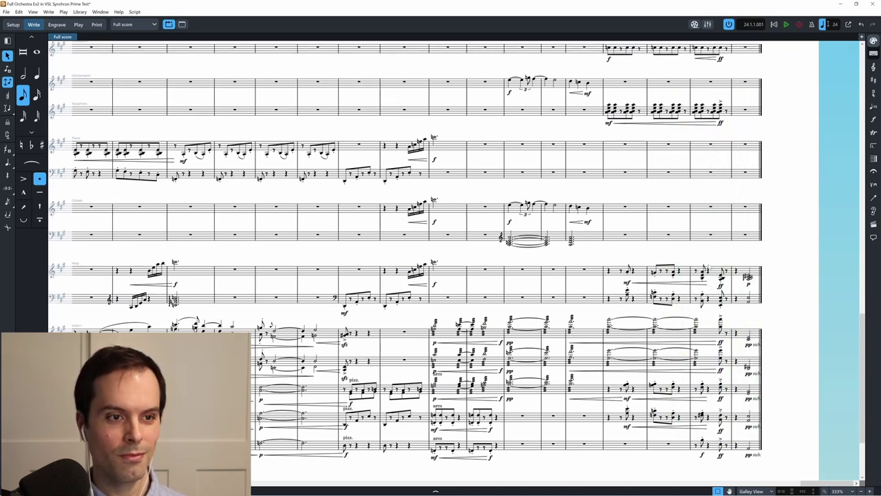
{"action": "scroll", "coordinate": [710, 264], "scroll_direction": "up", "scroll_amount": 6}
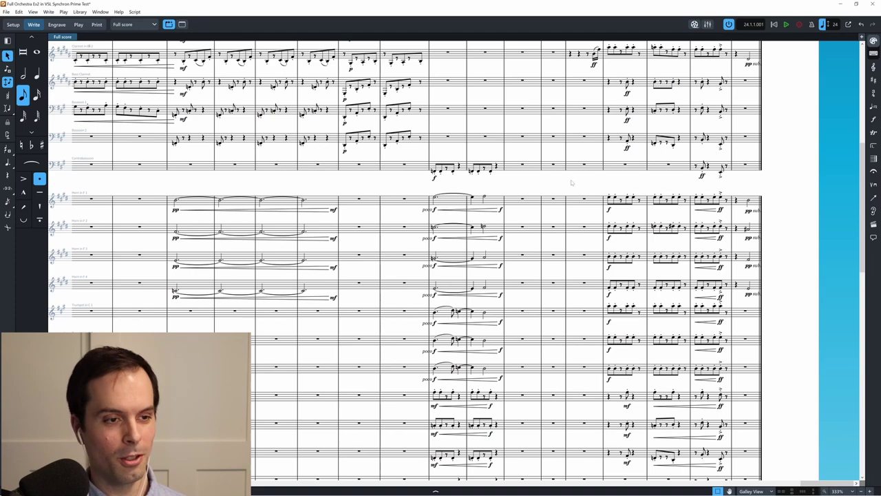
{"action": "scroll", "coordinate": [571, 181], "scroll_direction": "up", "scroll_amount": 8}
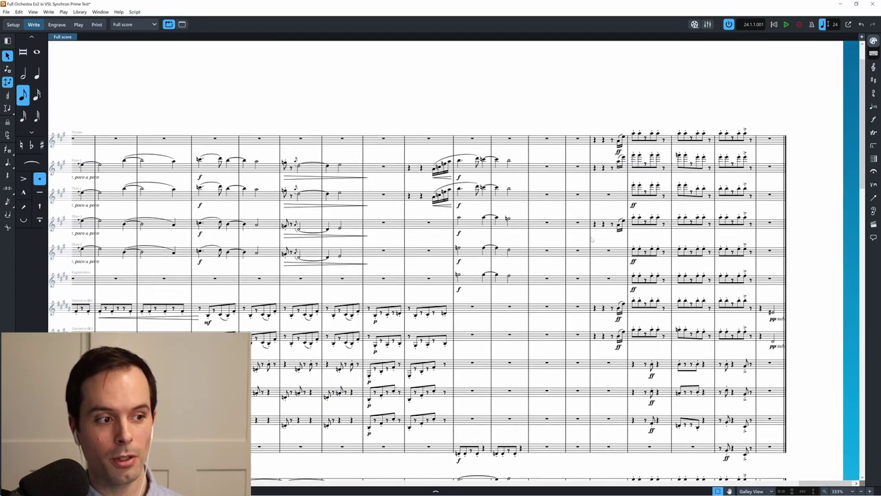
{"action": "scroll", "coordinate": [588, 235], "scroll_direction": "down", "scroll_amount": 3}
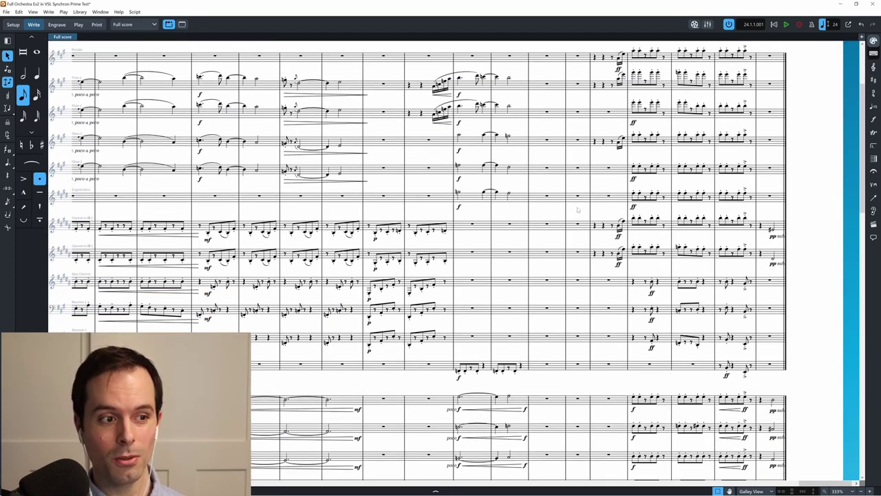
{"action": "scroll", "coordinate": [549, 212], "scroll_direction": "left", "scroll_amount": 3}
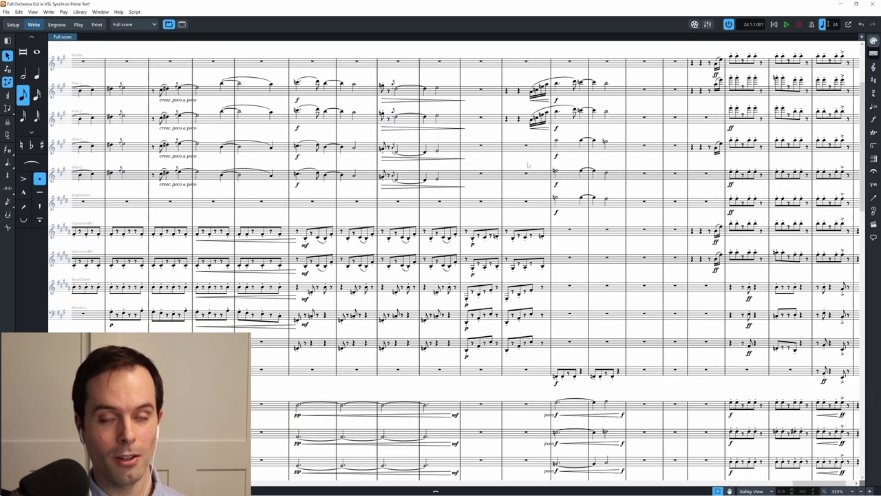
{"action": "left_click_drag", "start_coordinate": [528, 165], "coordinate": [686, 178]}
{"action": "scroll", "coordinate": [469, 204], "scroll_direction": "left", "scroll_amount": 2}
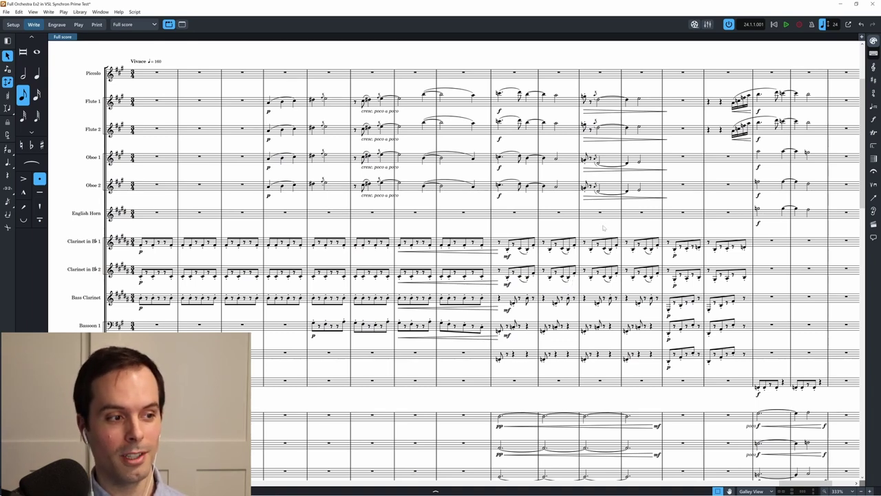
{"action": "scroll", "coordinate": [605, 225], "scroll_direction": "right", "scroll_amount": 1}
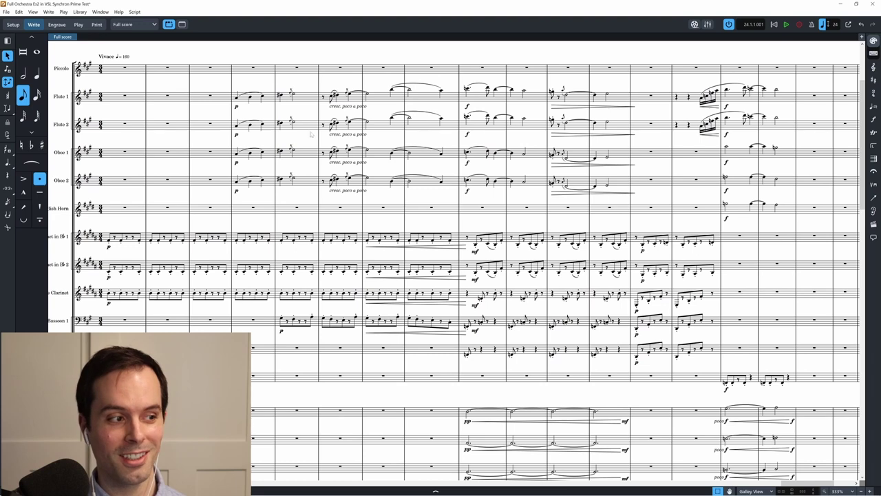
{"action": "scroll", "coordinate": [704, 203], "scroll_direction": "right", "scroll_amount": 2}
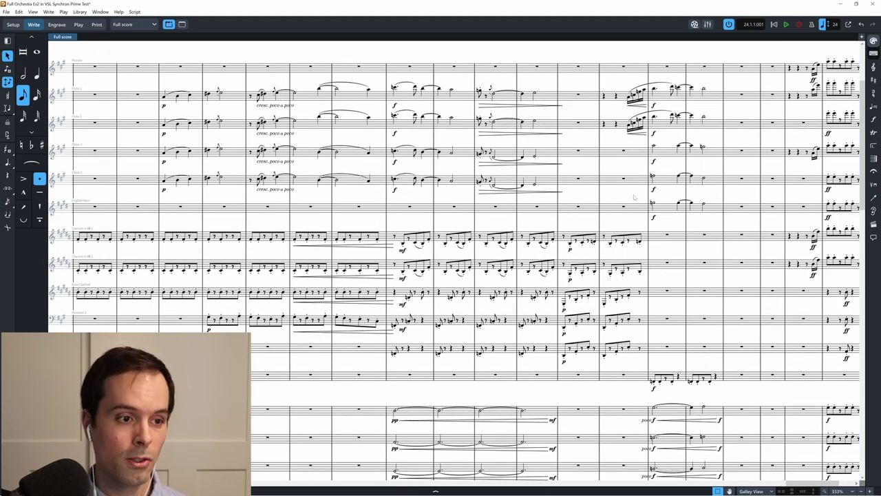
{"action": "scroll", "coordinate": [550, 175], "scroll_direction": "right", "scroll_amount": 3}
{"action": "scroll", "coordinate": [565, 227], "scroll_direction": "down", "scroll_amount": 10}
{"action": "scroll", "coordinate": [569, 252], "scroll_direction": "up", "scroll_amount": 3}
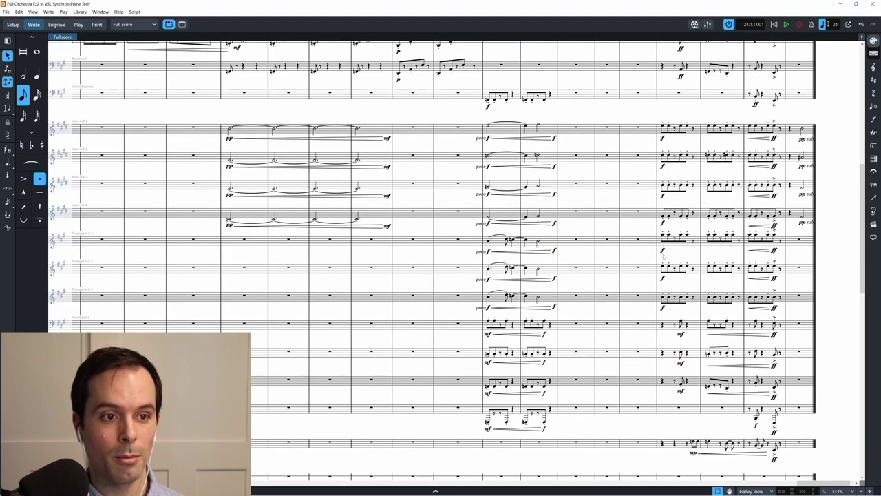
{"action": "scroll", "coordinate": [655, 112], "scroll_direction": "right", "scroll_amount": 2}
{"action": "scroll", "coordinate": [656, 113], "scroll_direction": "up", "scroll_amount": 1}
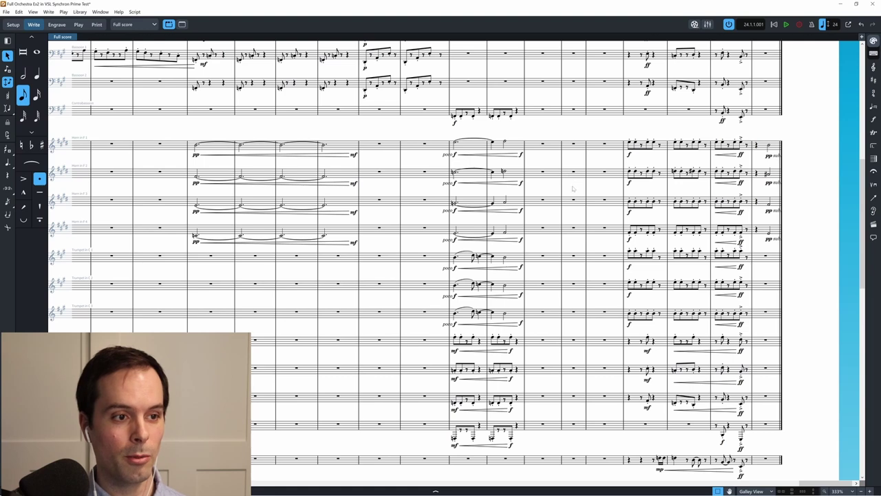
{"action": "scroll", "coordinate": [572, 184], "scroll_direction": "left", "scroll_amount": 5}
{"action": "scroll", "coordinate": [420, 131], "scroll_direction": "left", "scroll_amount": 4}
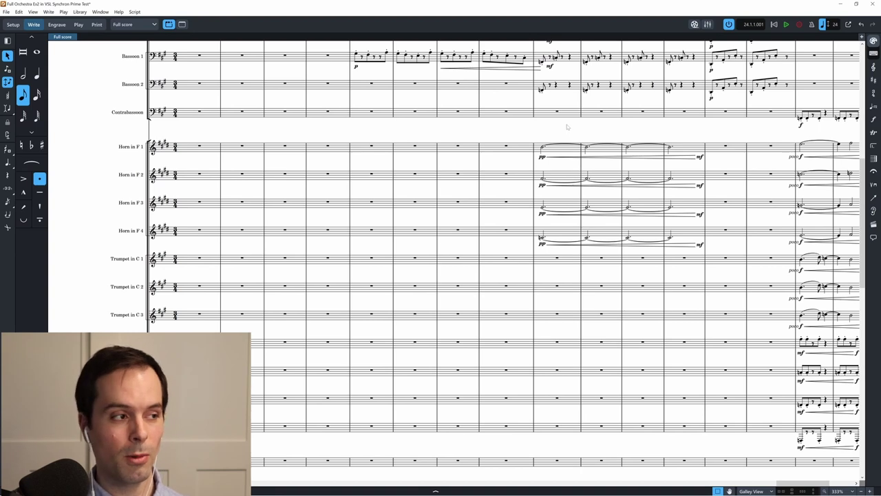
{"action": "scroll", "coordinate": [318, 141], "scroll_direction": "right", "scroll_amount": 2}
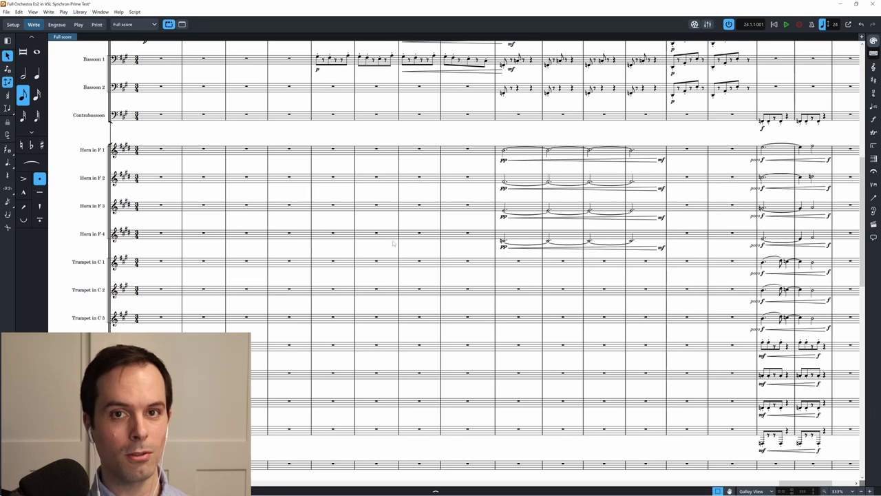
{"action": "scroll", "coordinate": [551, 135], "scroll_direction": "right", "scroll_amount": 1}
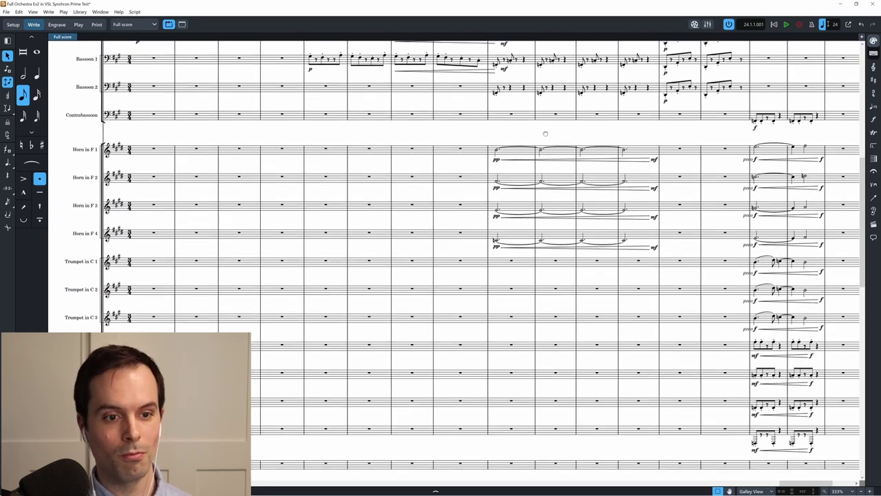